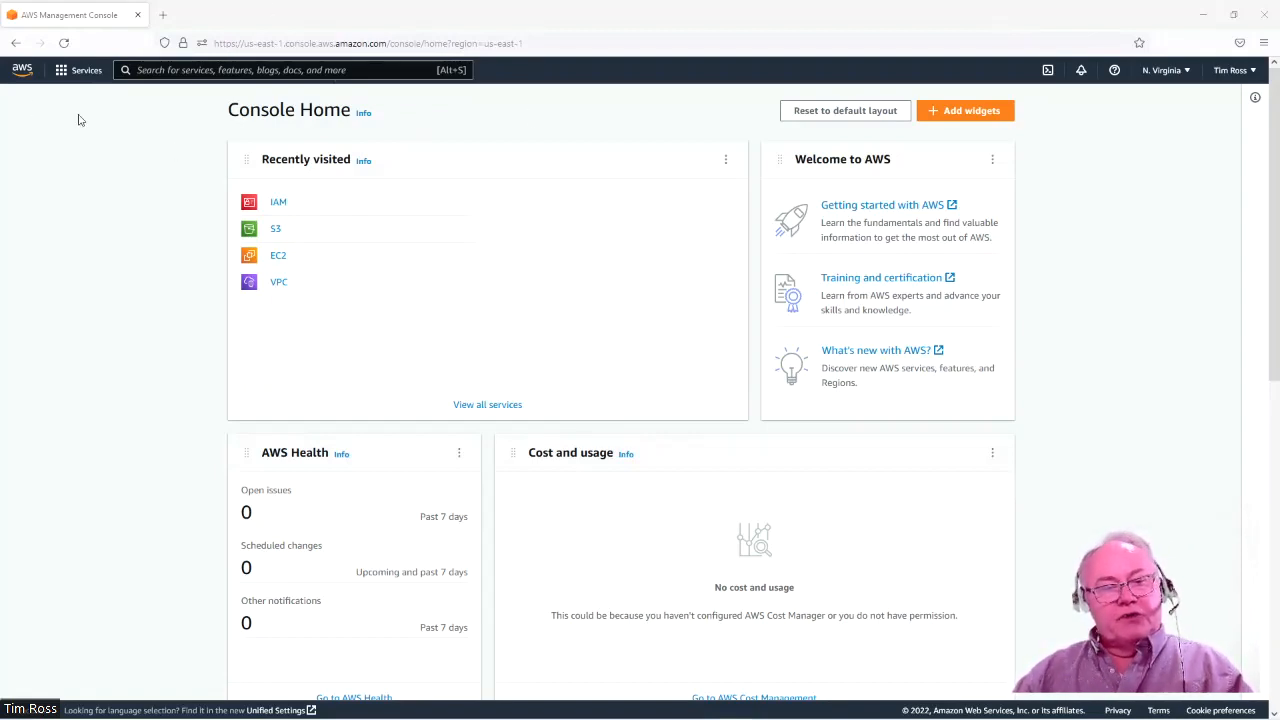
Find IAM through the services search and show the account's Users list.
left_click(22, 73)
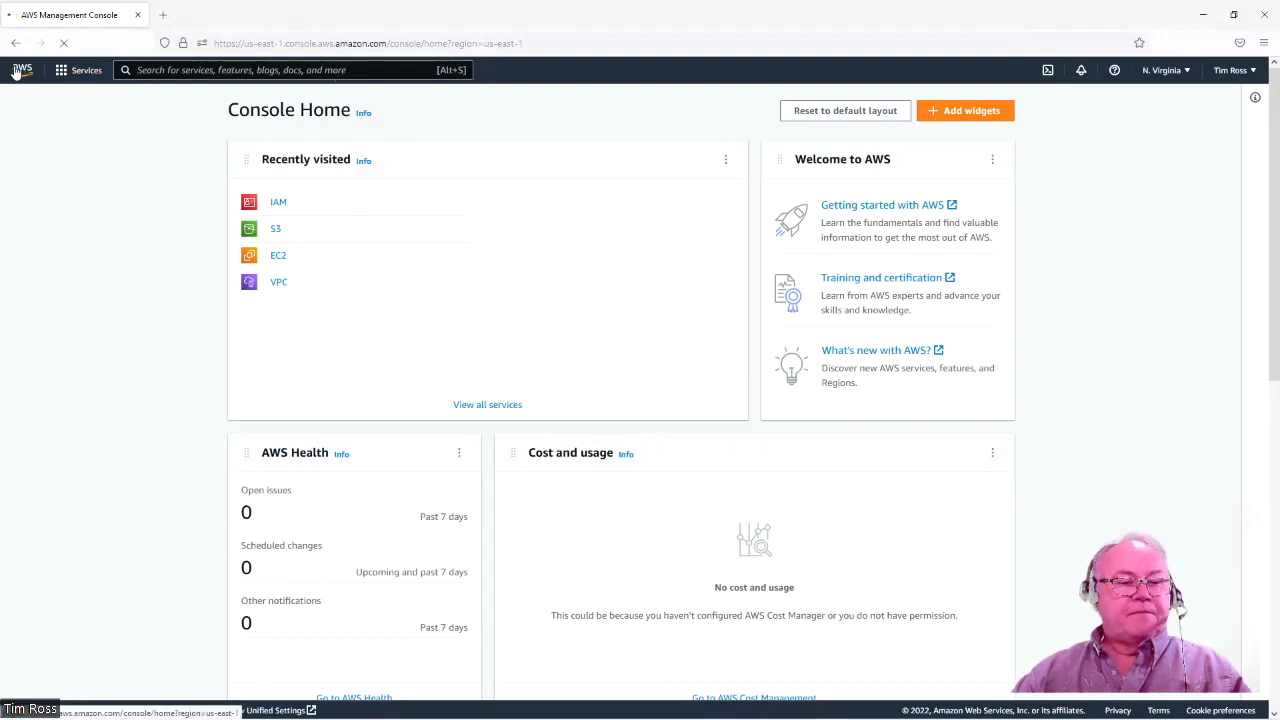
left_click(210, 70)
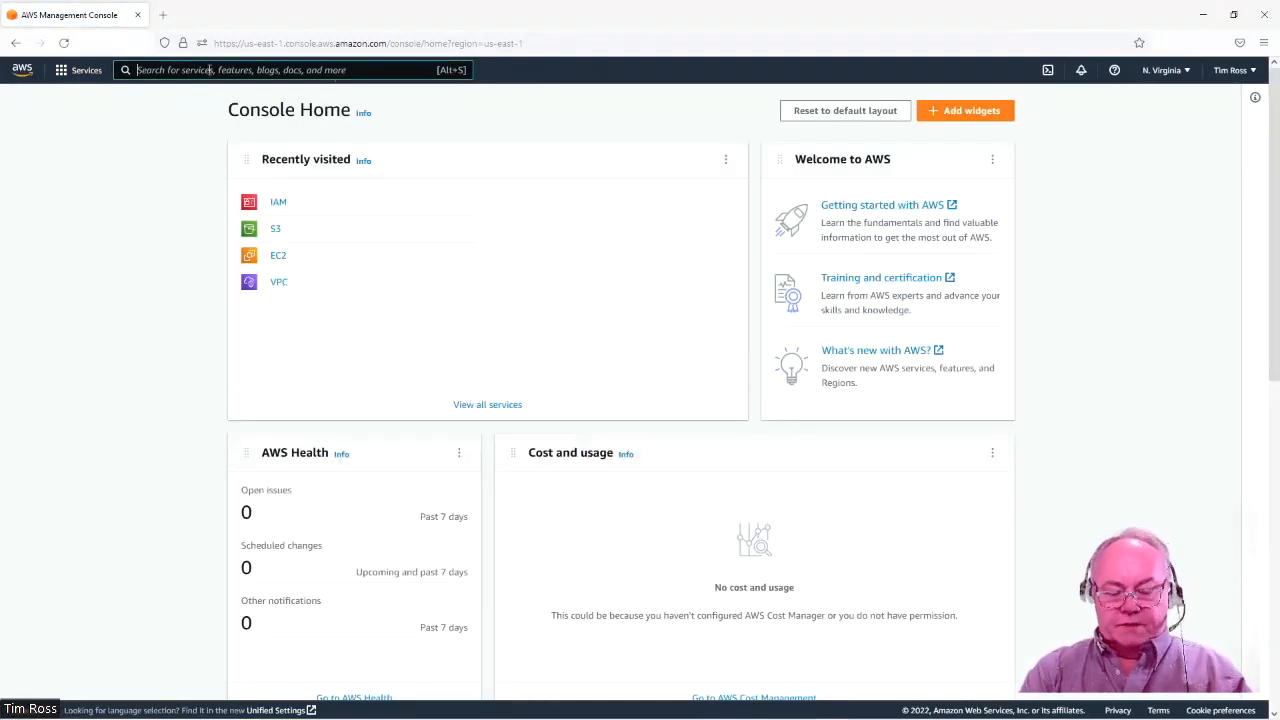
type("IAM")
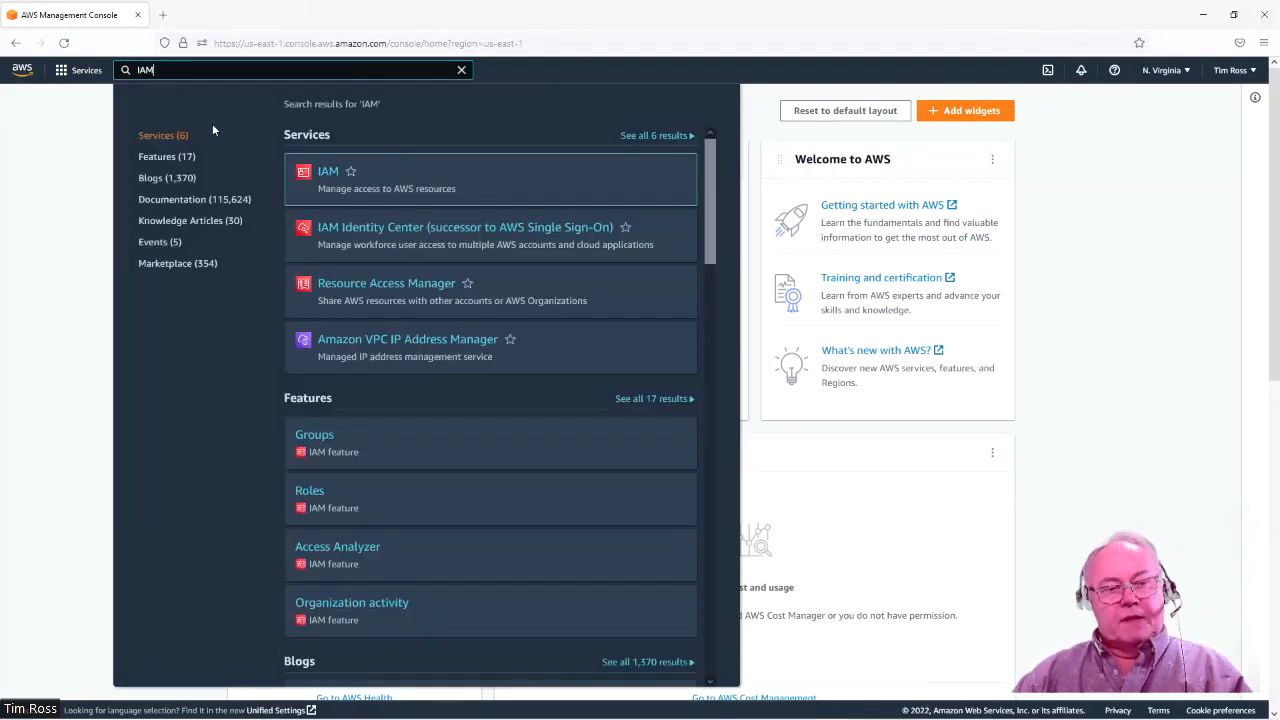
left_click(327, 173)
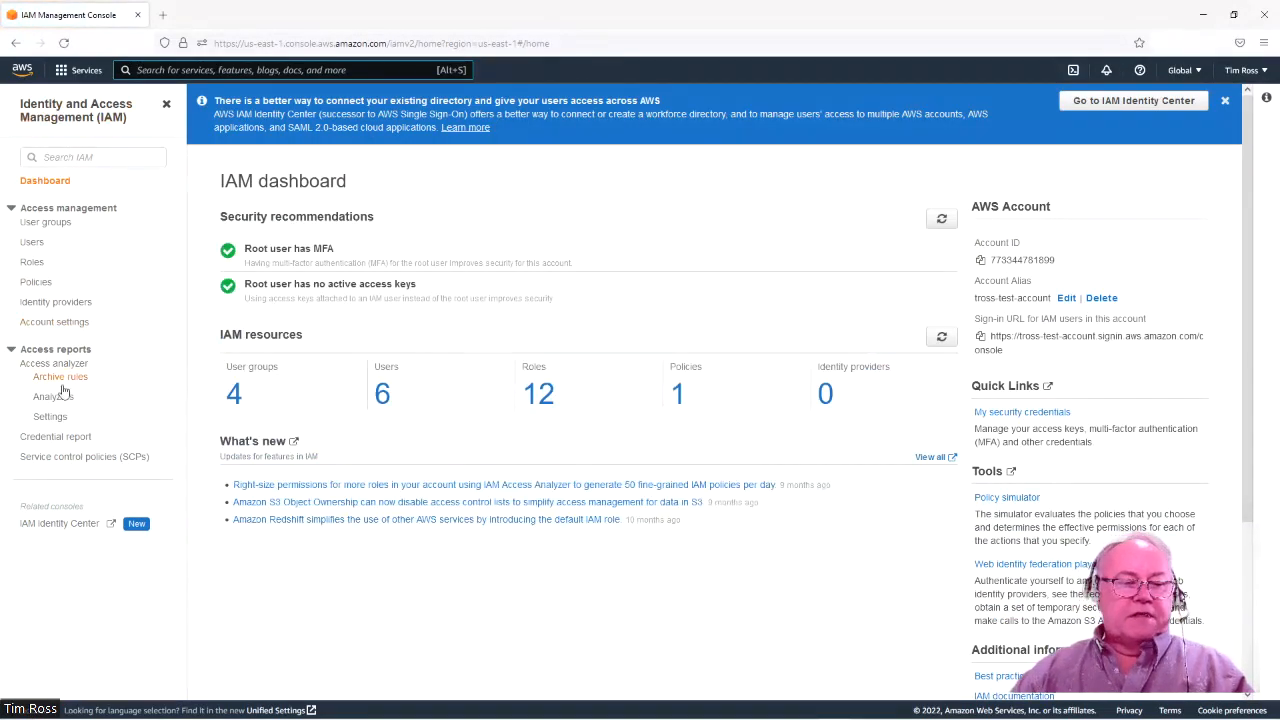
left_click(33, 244)
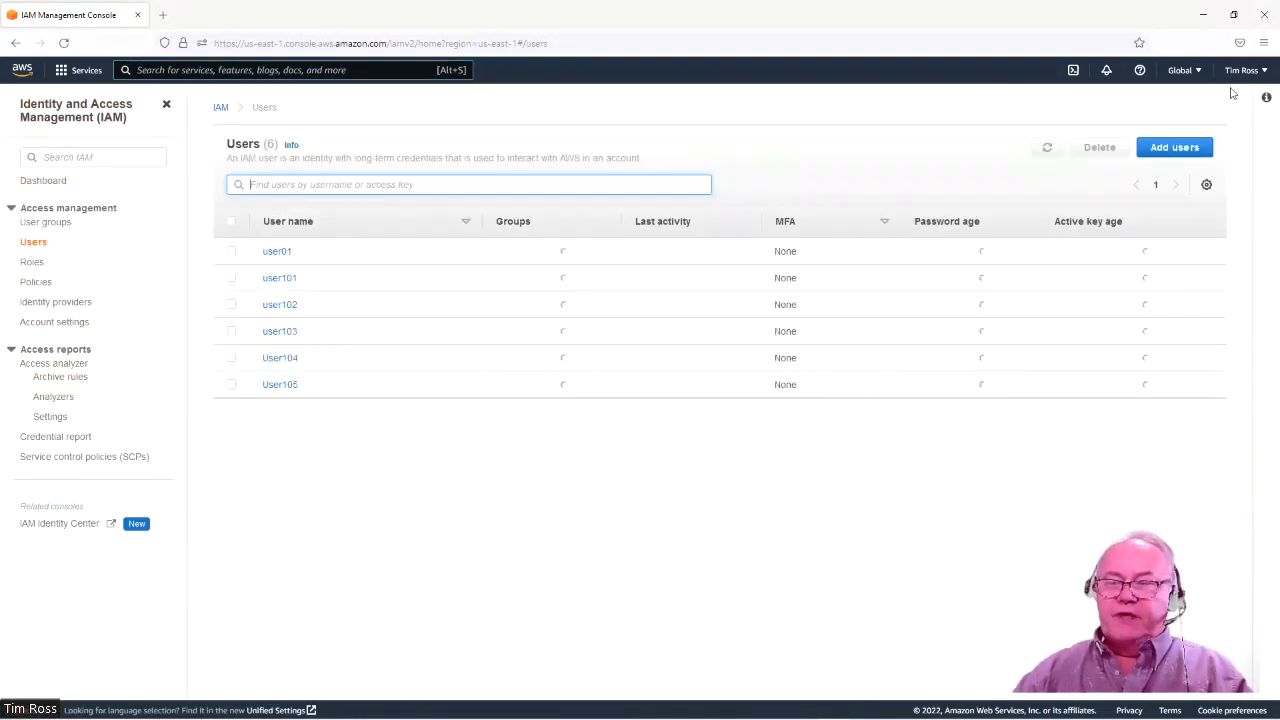
Add user coder001 with a custom console password, no forced reset, and continue to permissions.
left_click(1189, 155)
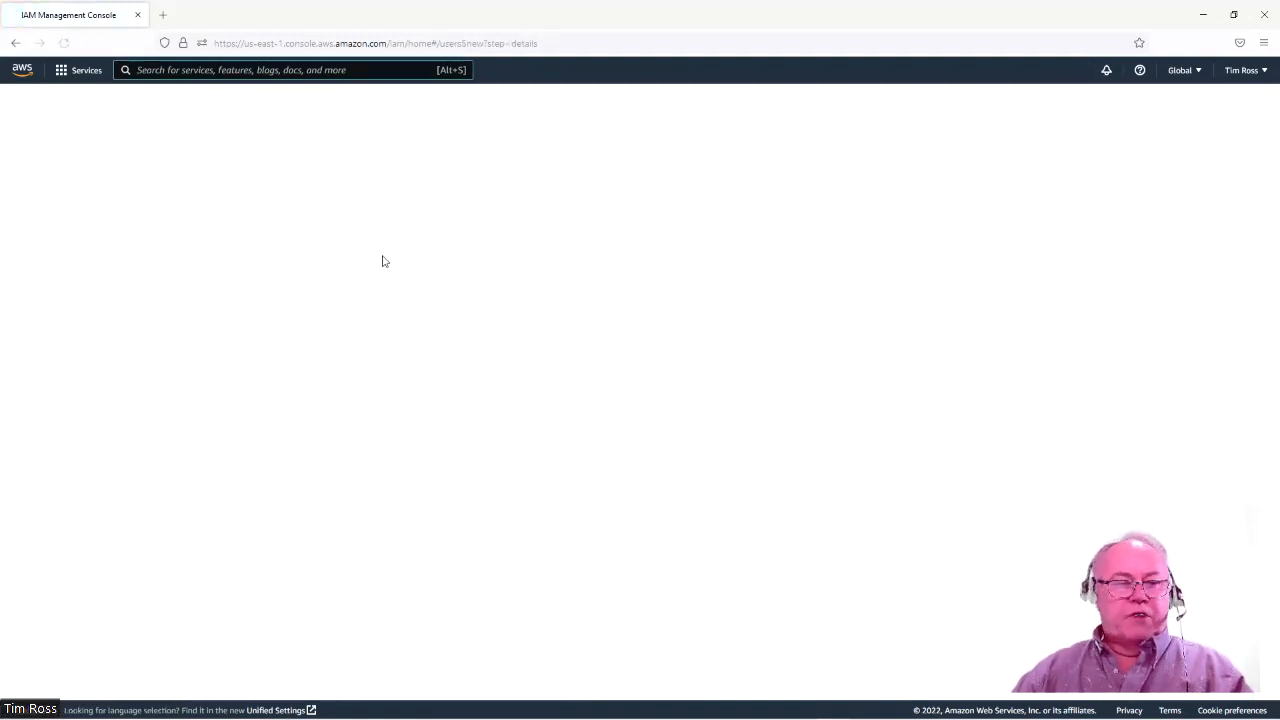
left_click(510, 212)
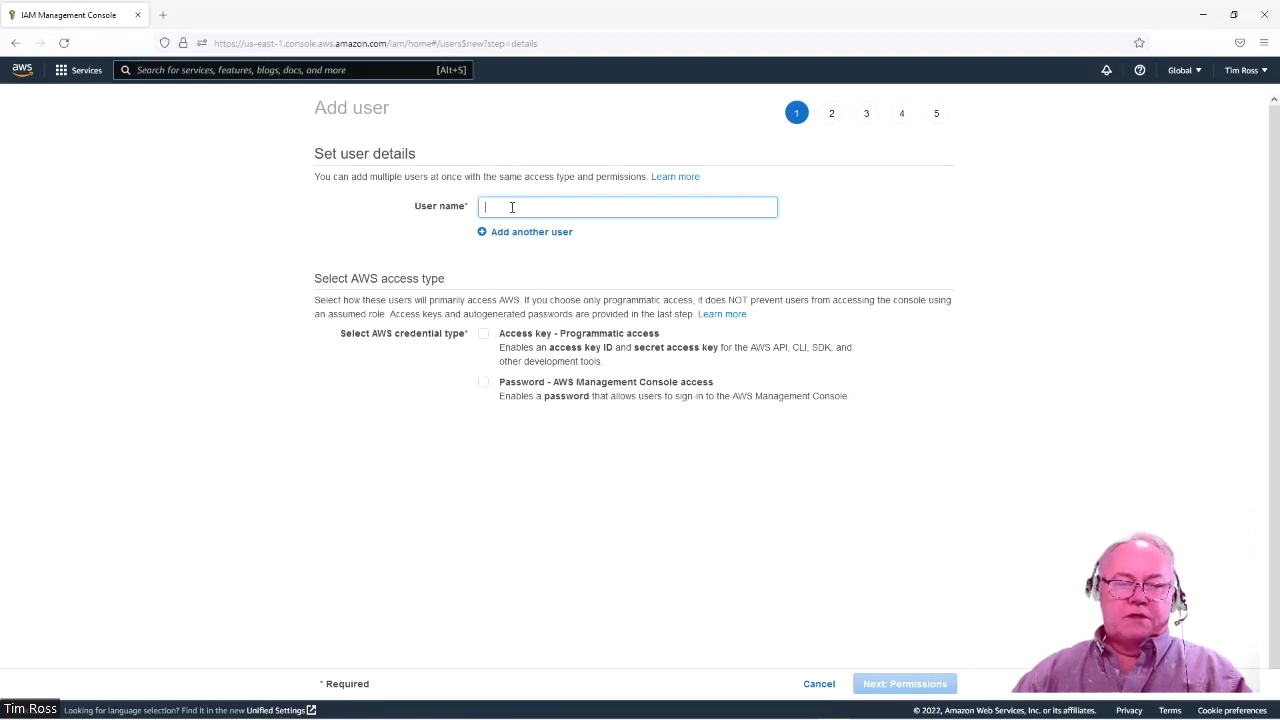
type("coder001")
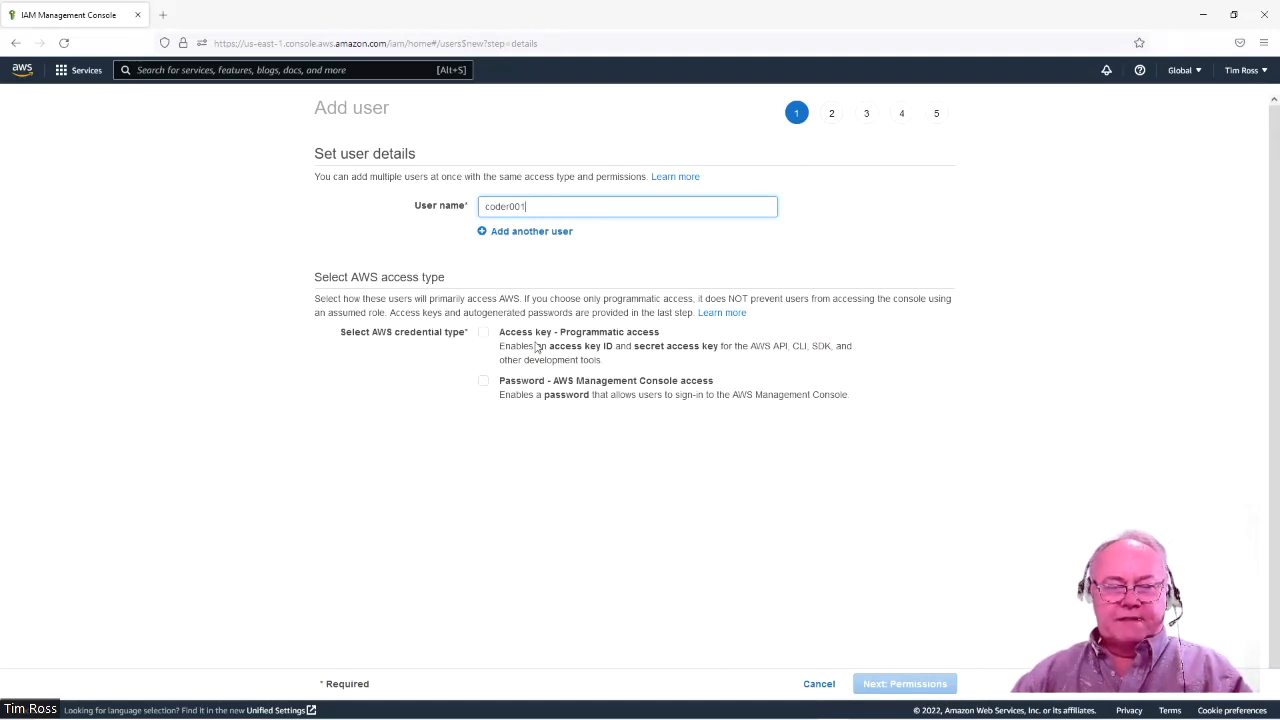
left_click(485, 384)
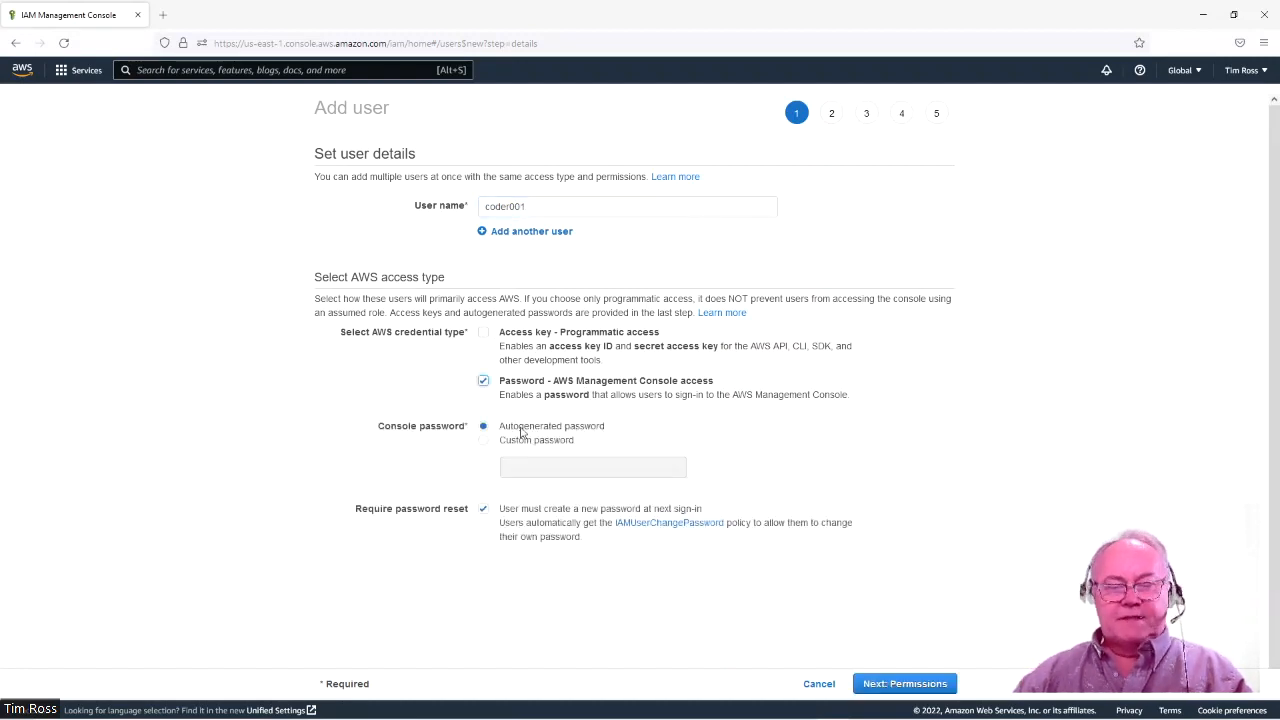
left_click(483, 440)
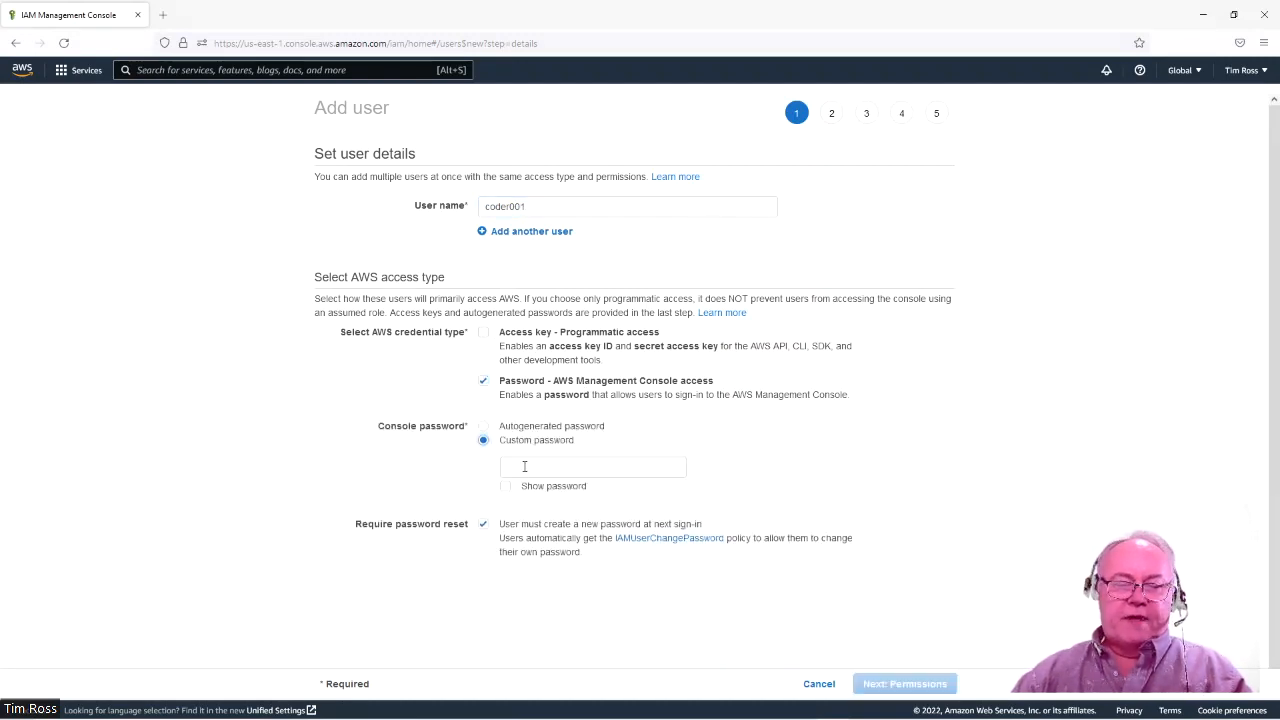
left_click(525, 466)
type("*")
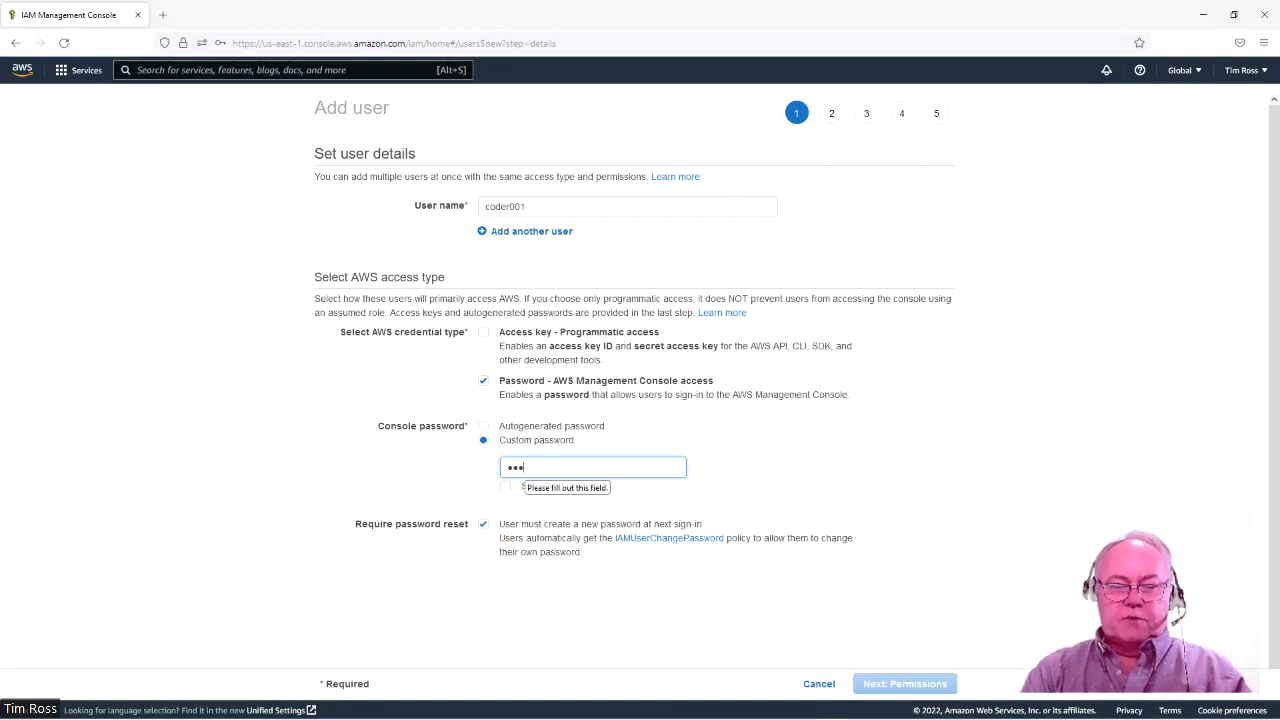
type("********")
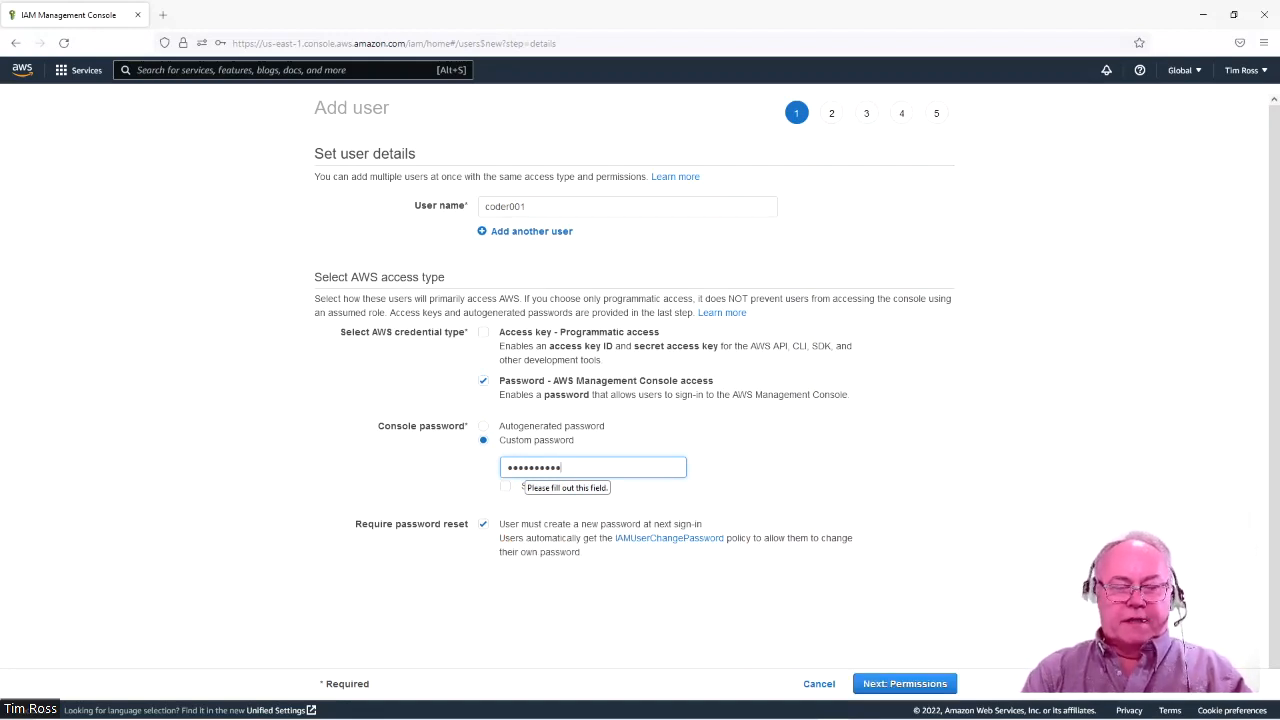
left_click(505, 486)
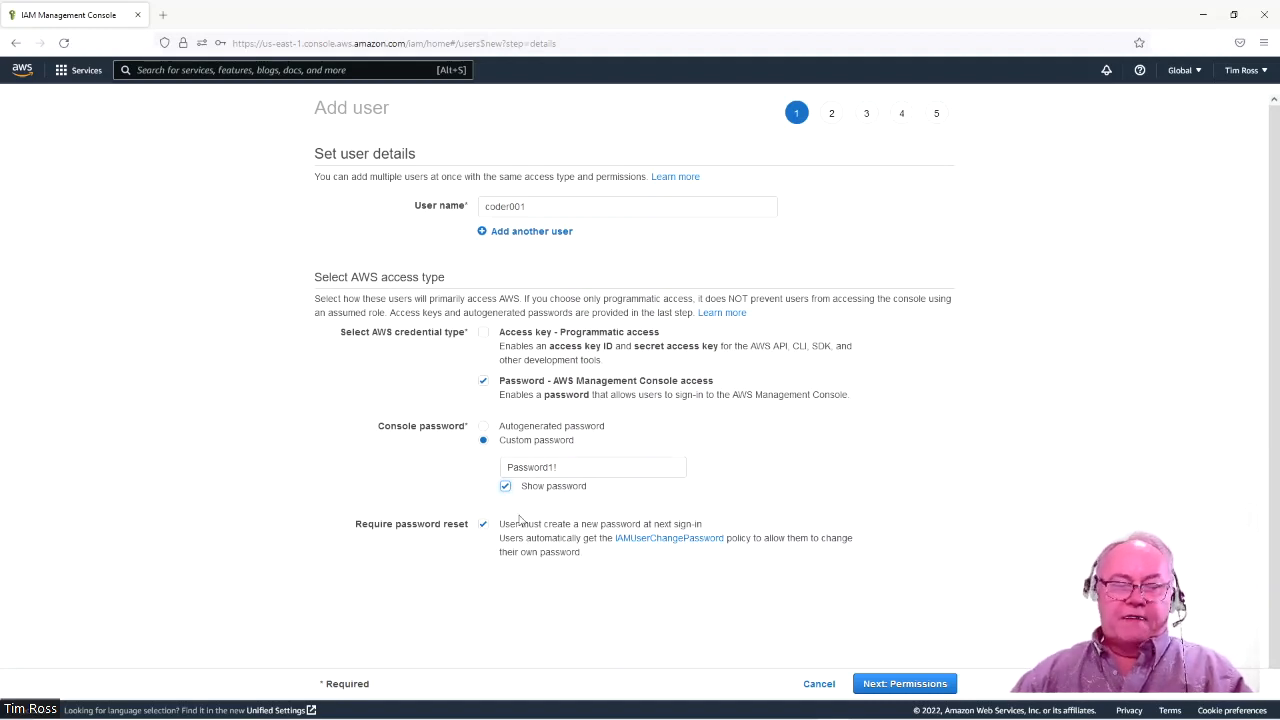
left_click(484, 525)
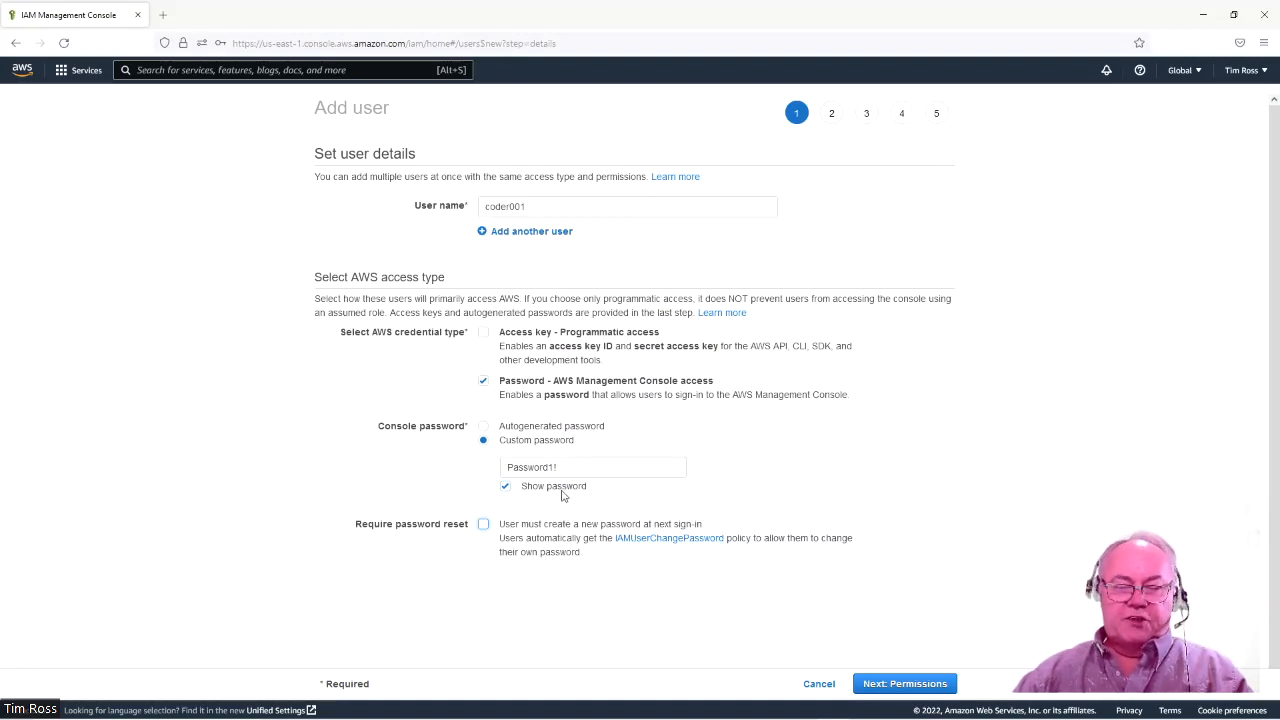
left_click(923, 684)
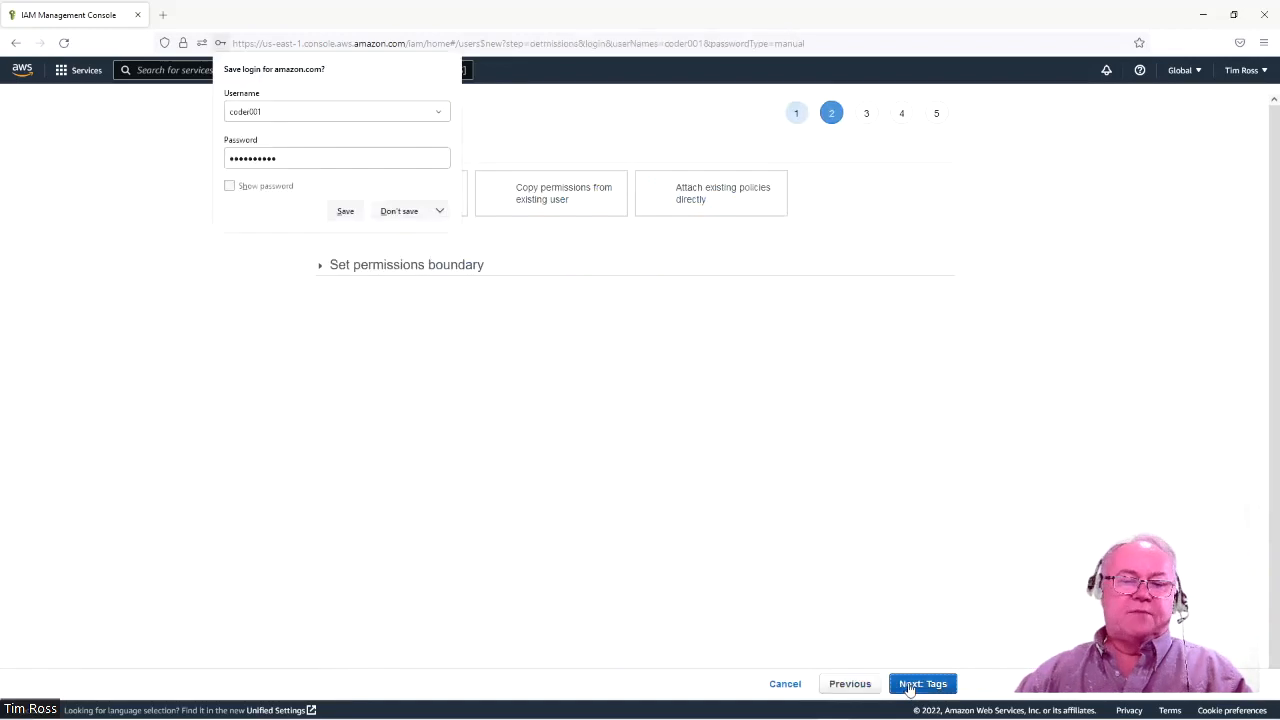
Dismiss the browser's save-login prompt, search groups for S3, and begin creating a new group.
left_click(399, 211)
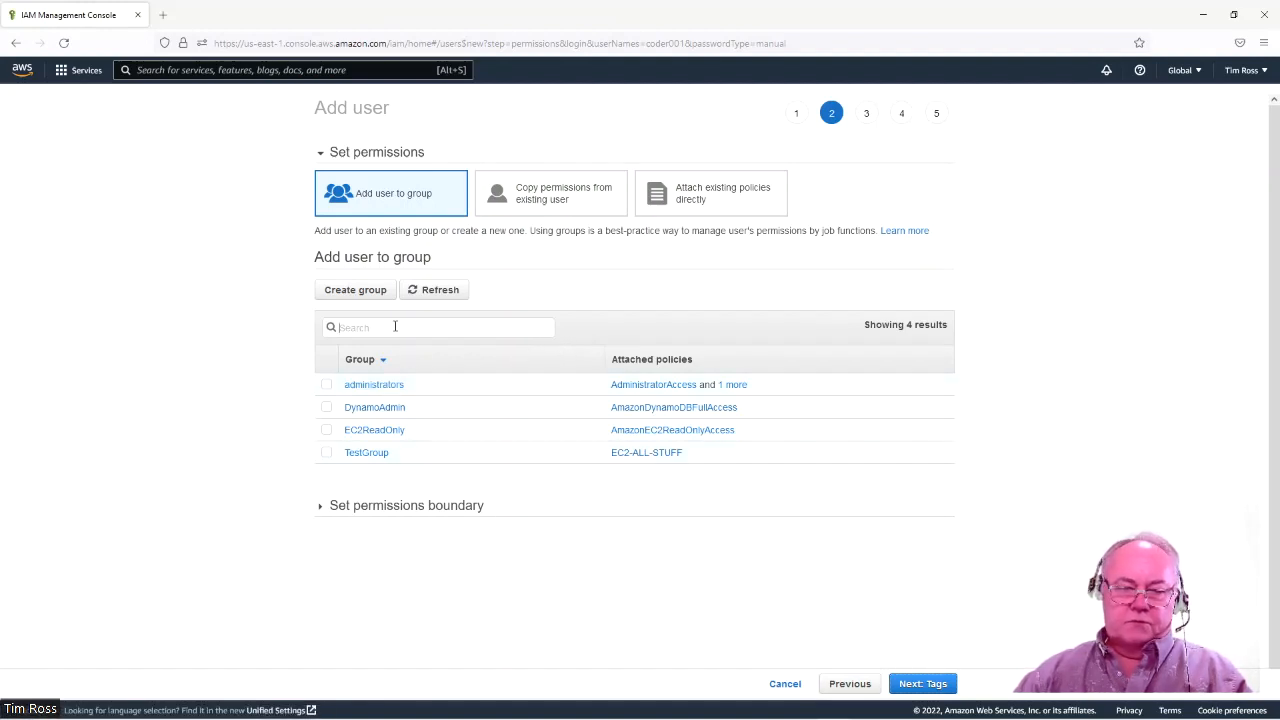
left_click(395, 328)
type("S3")
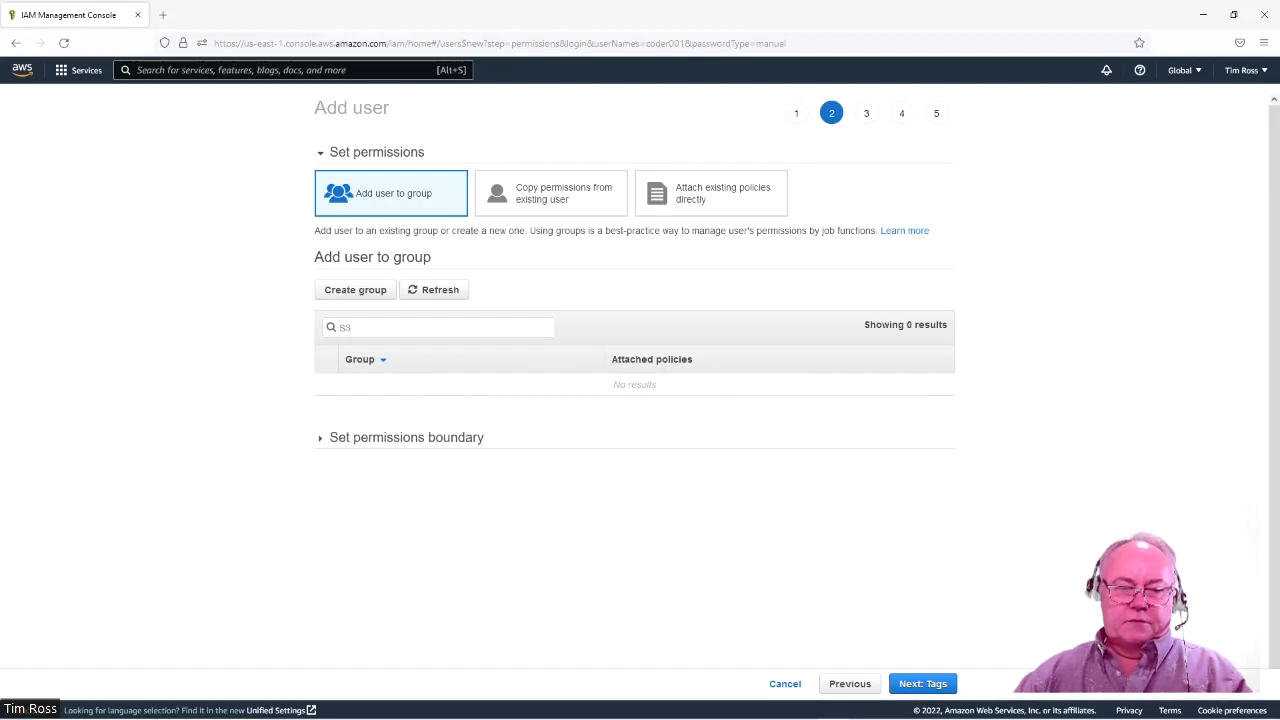
key("BackSpace")
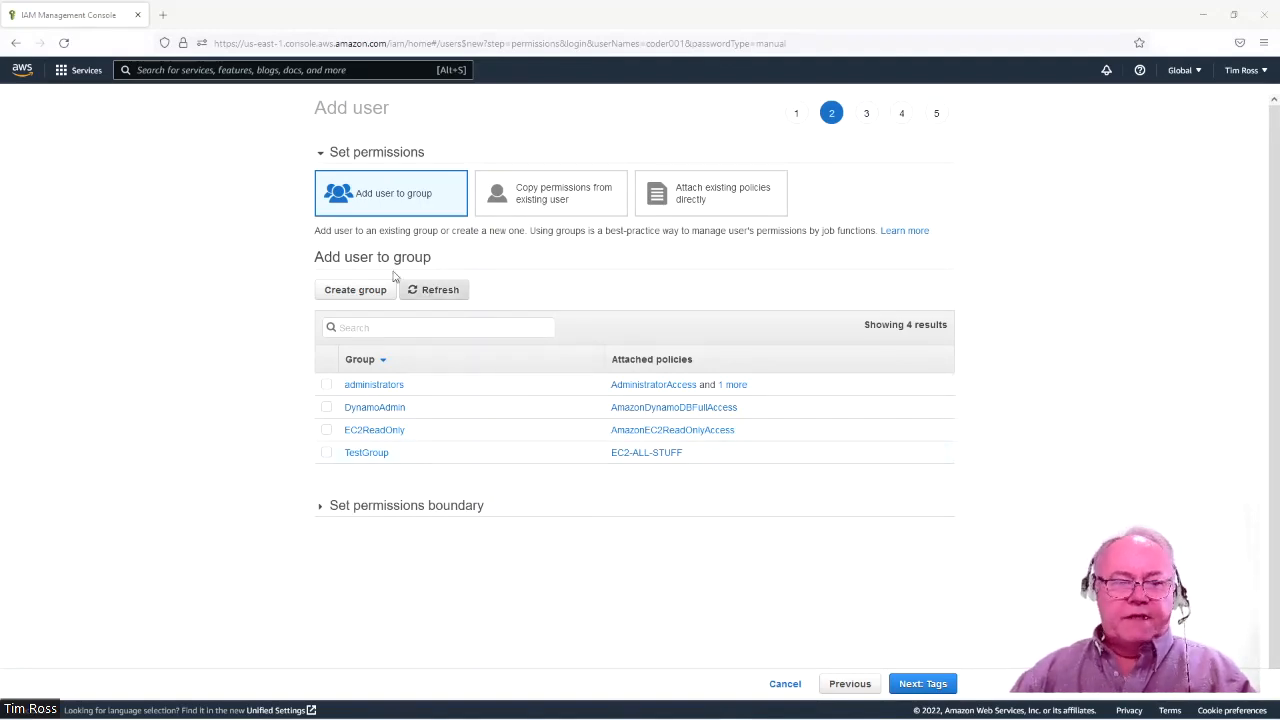
left_click(356, 290)
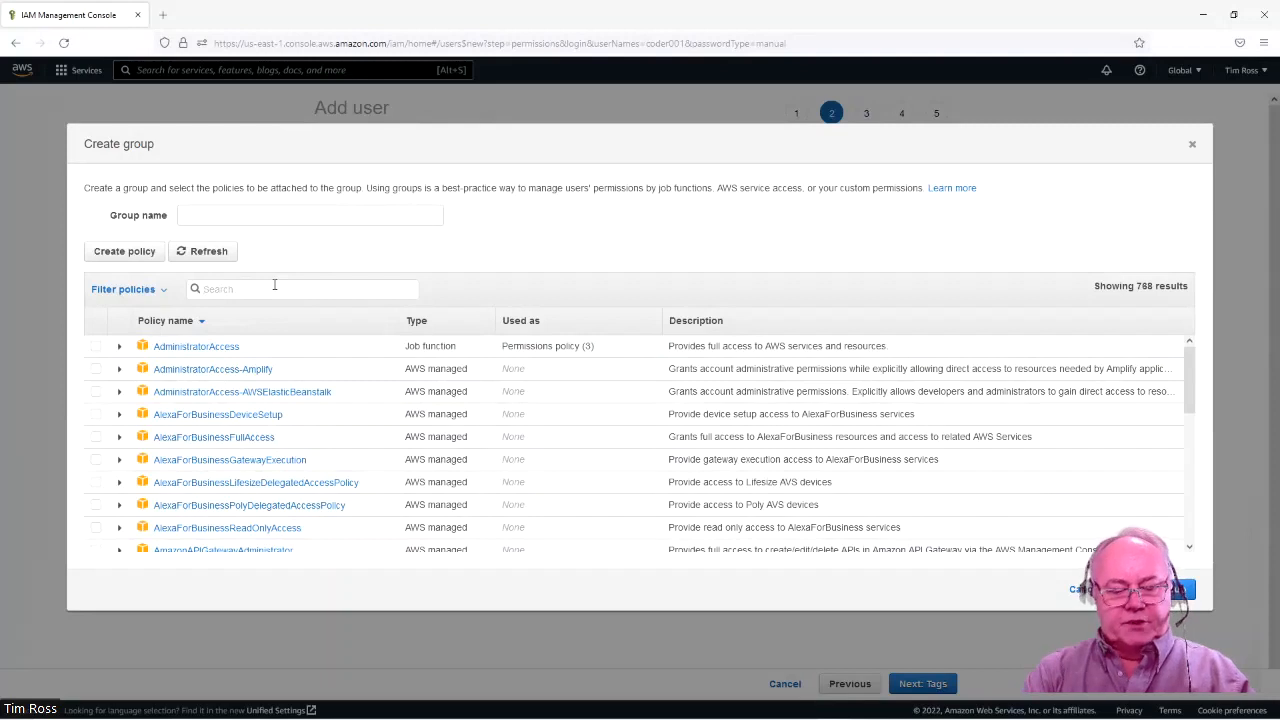
Create group S3FullAccess with the AmazonS3FullAccess policy for coder001 and continue to tags.
left_click(274, 288)
type("s")
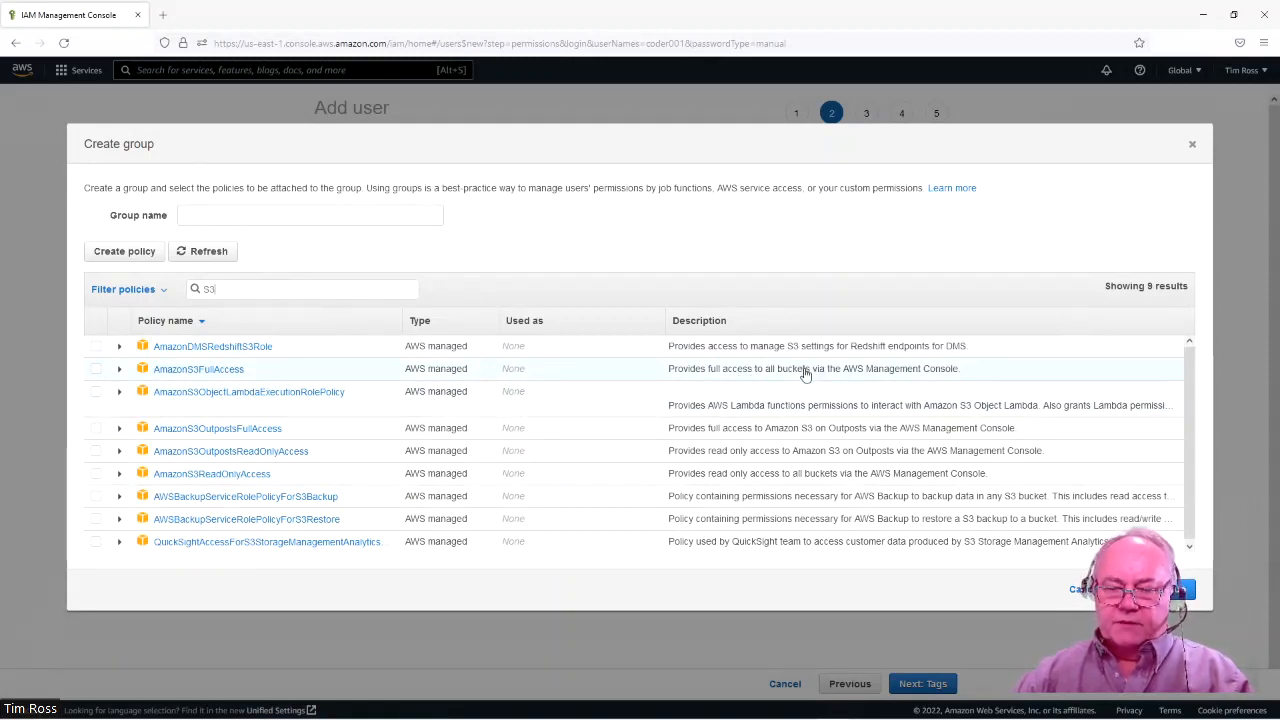
left_click(96, 369)
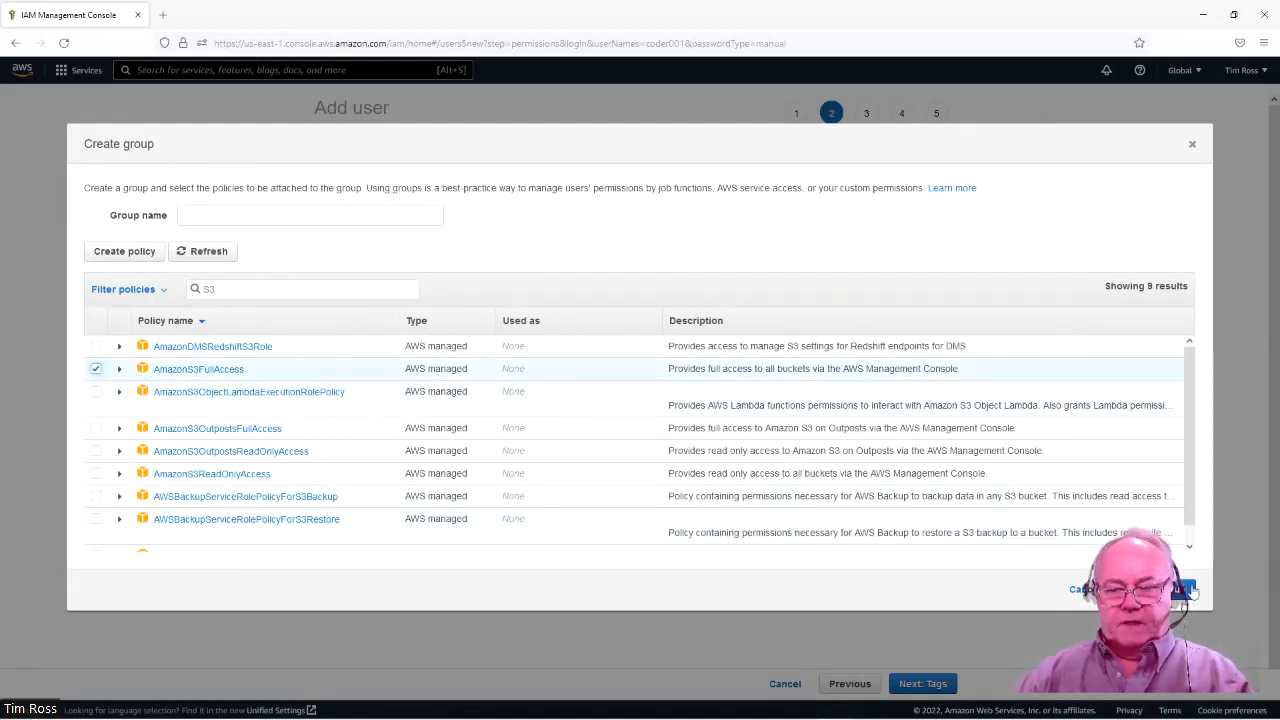
left_click(234, 215)
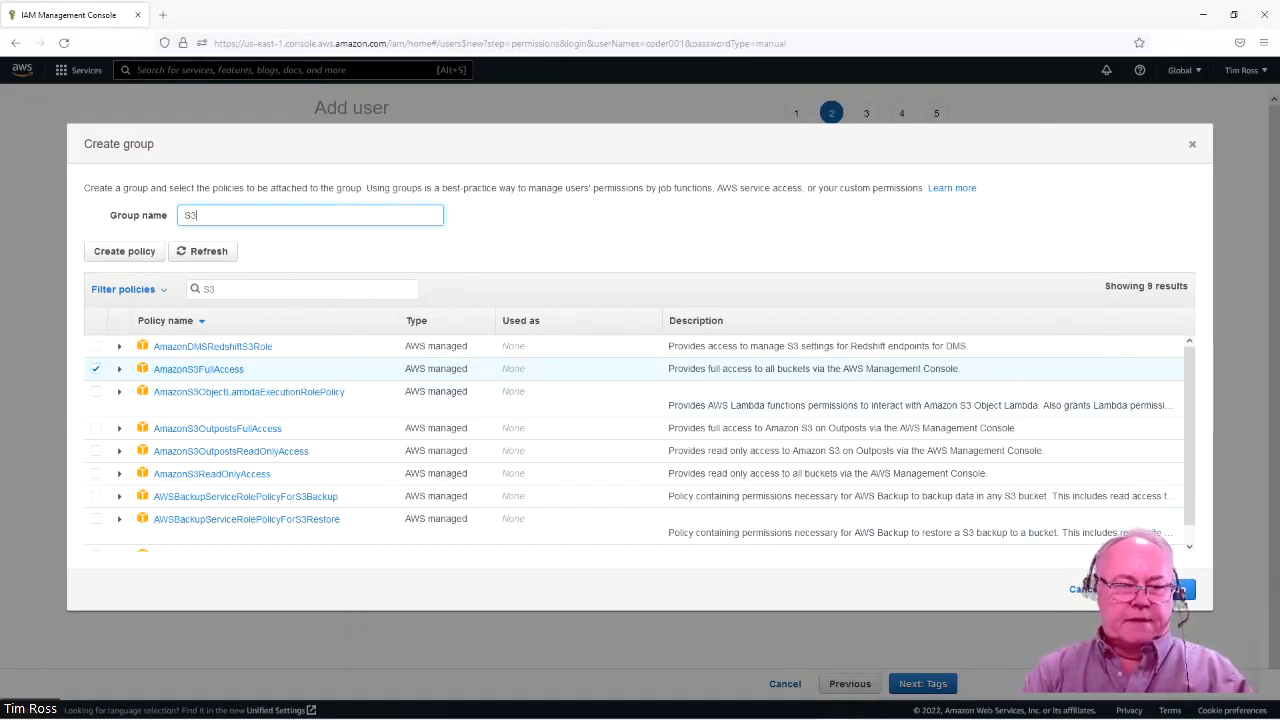
type("S3Ful")
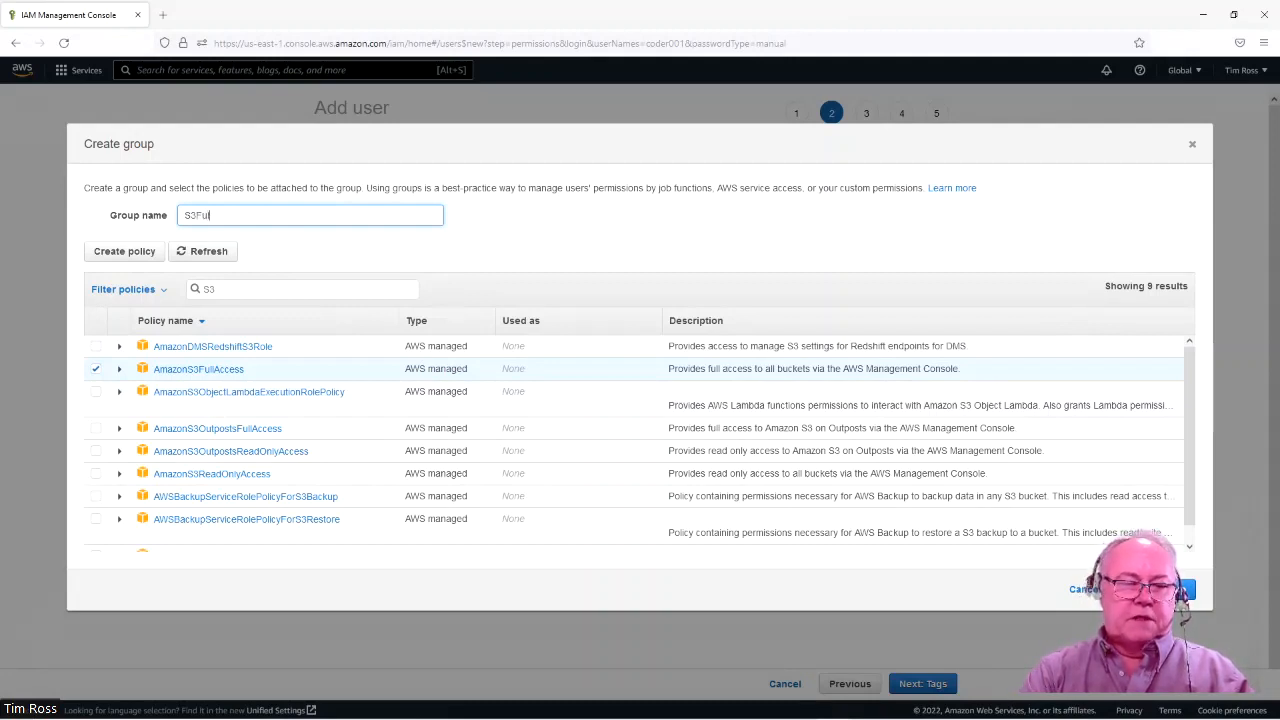
type("lAccess")
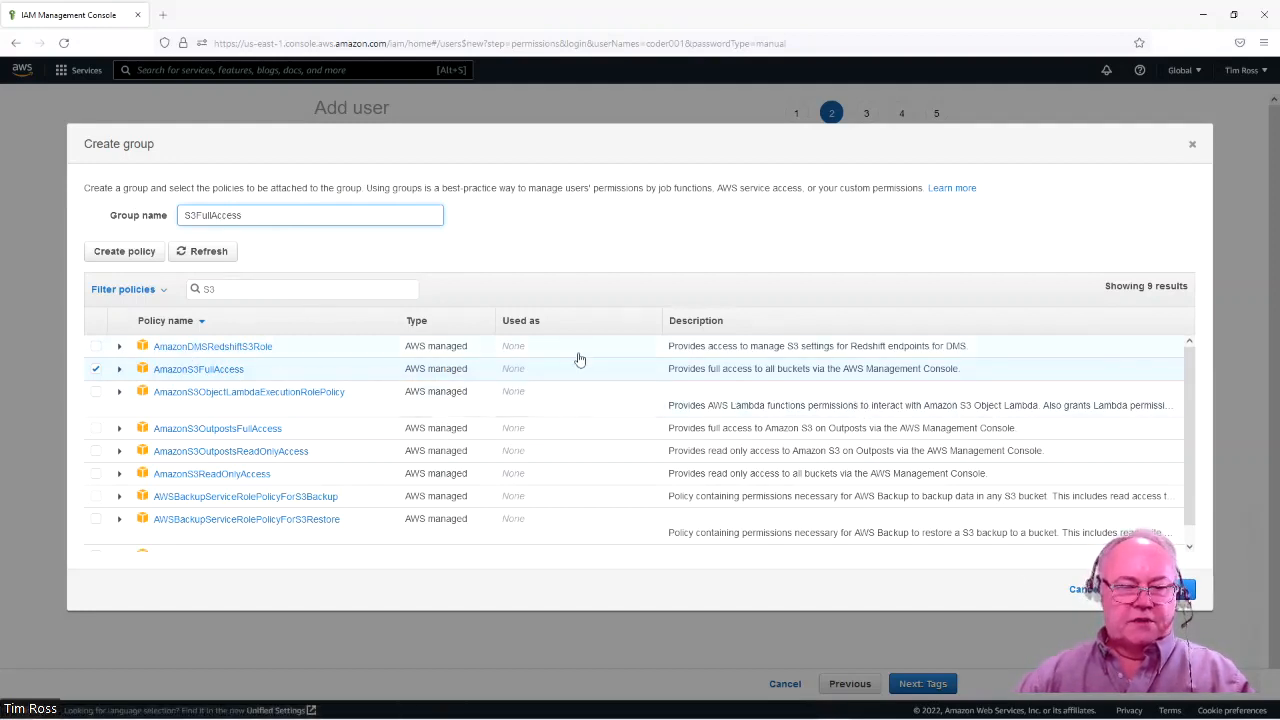
left_click(1160, 590)
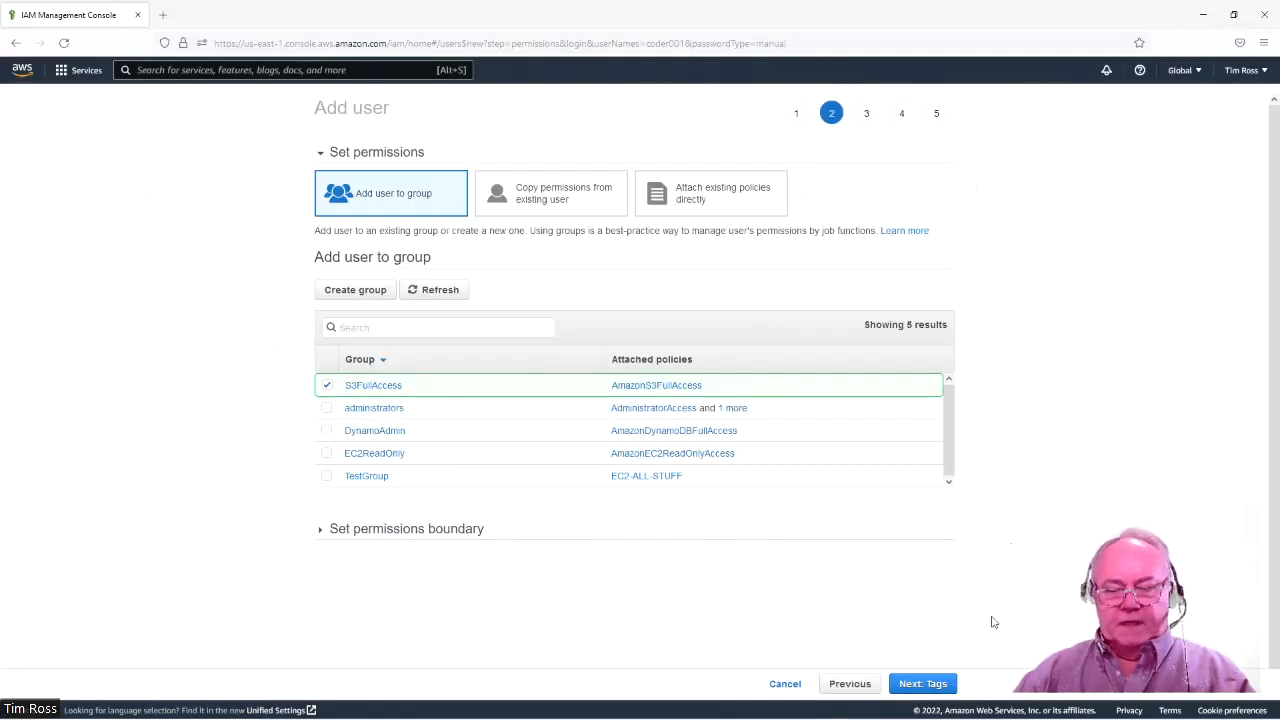
left_click(932, 688)
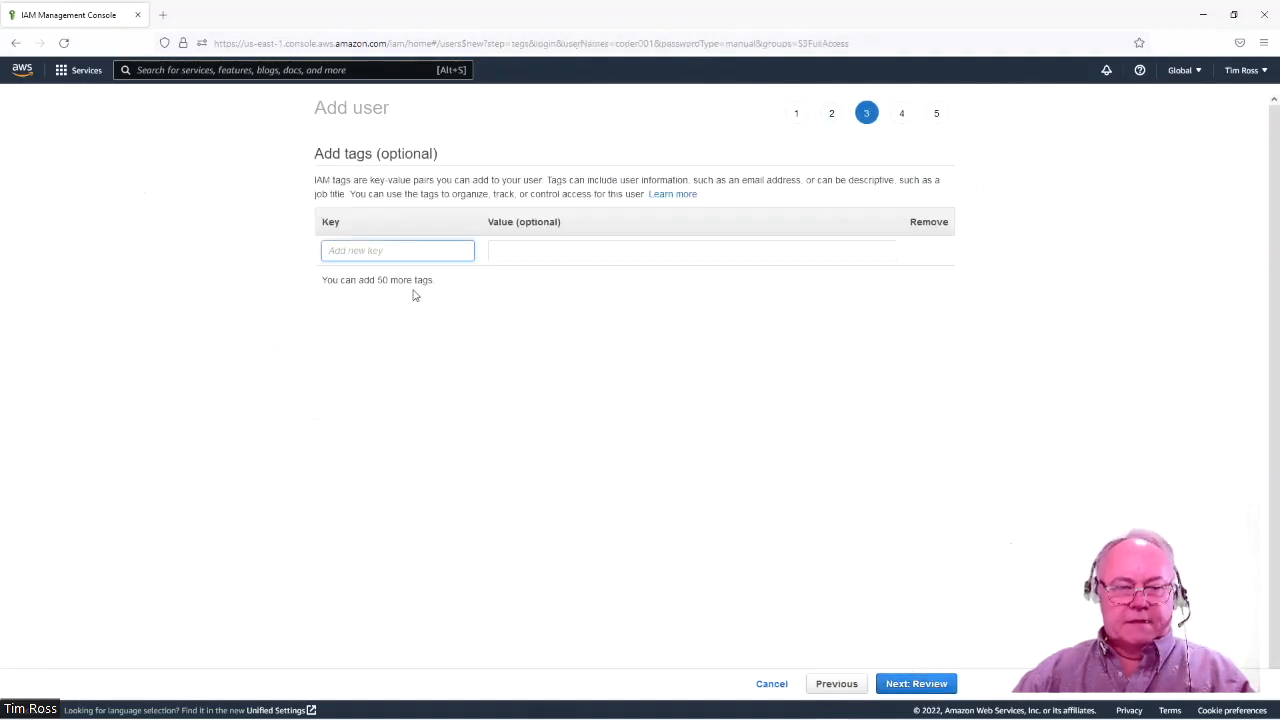
Tag coder001 with key Name and value coders, then continue to review.
type("Name")
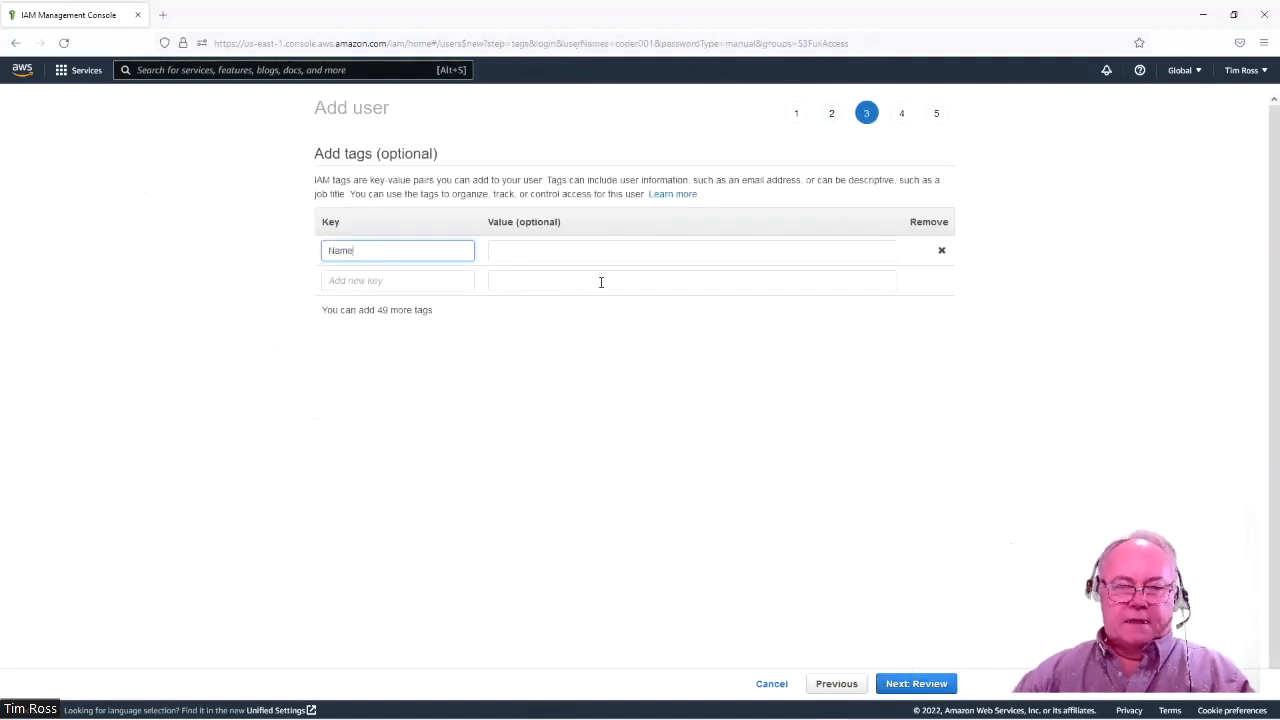
left_click(540, 252)
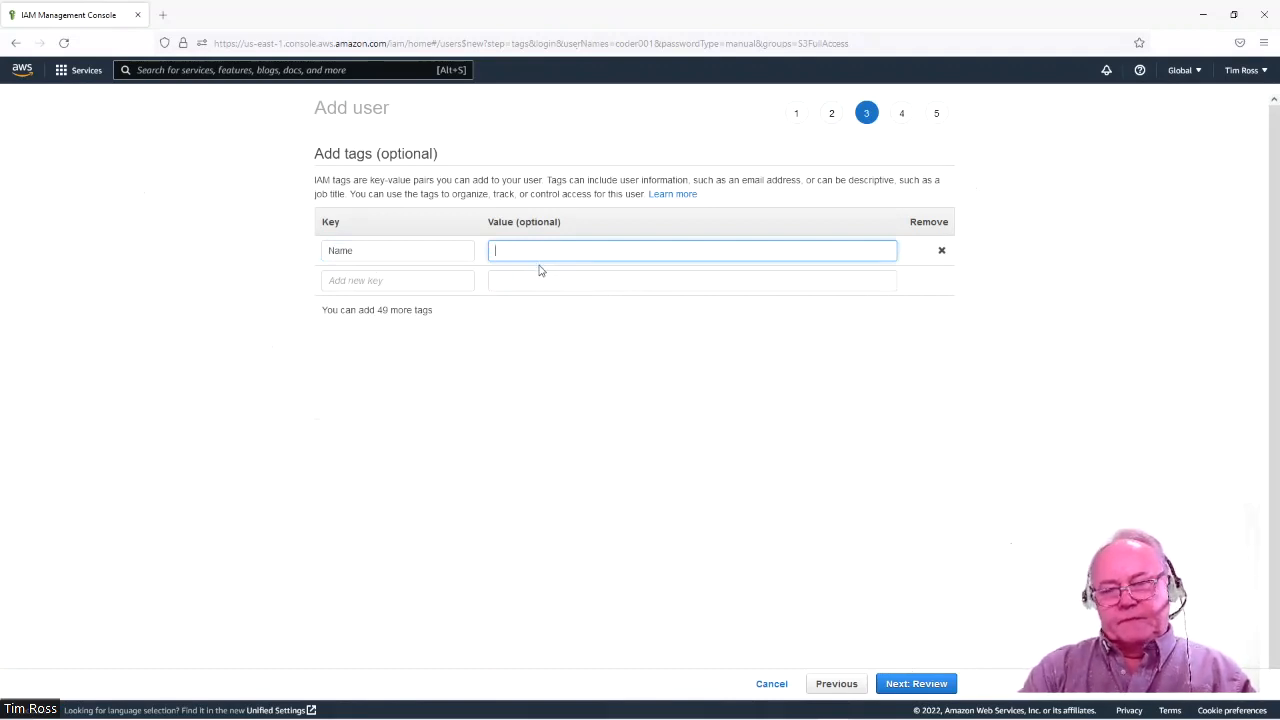
type("Co")
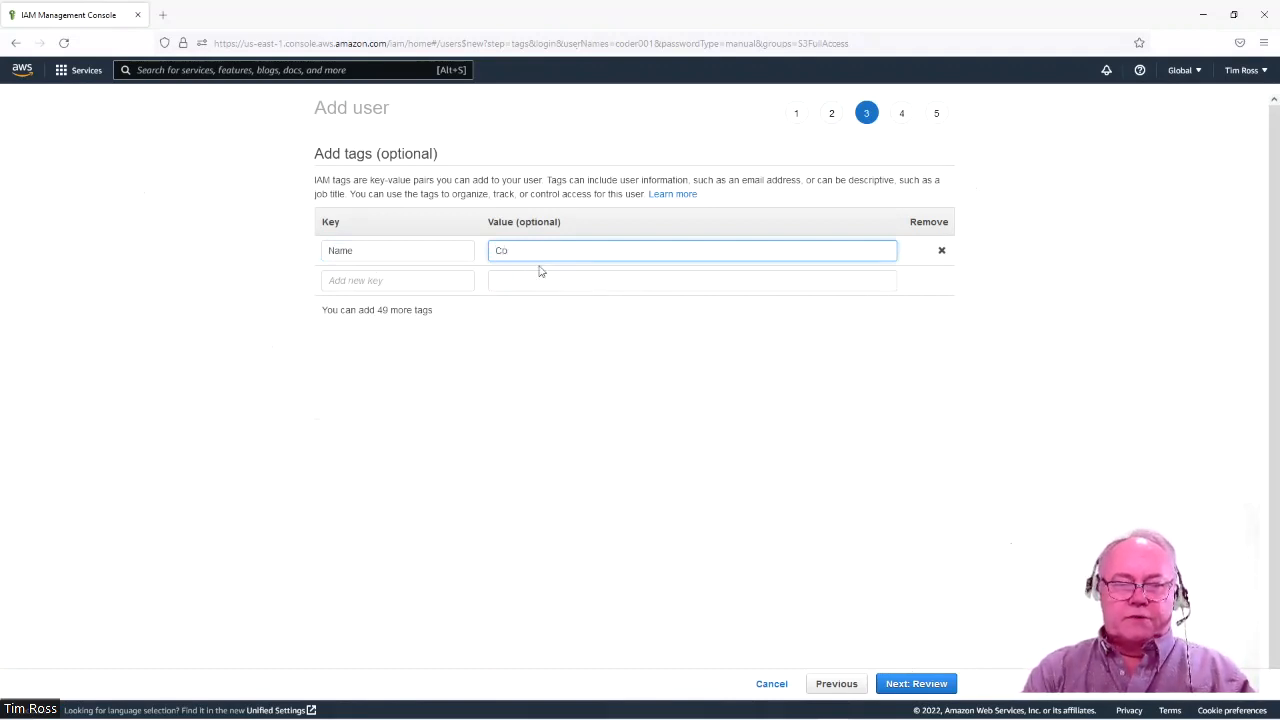
type("codr")
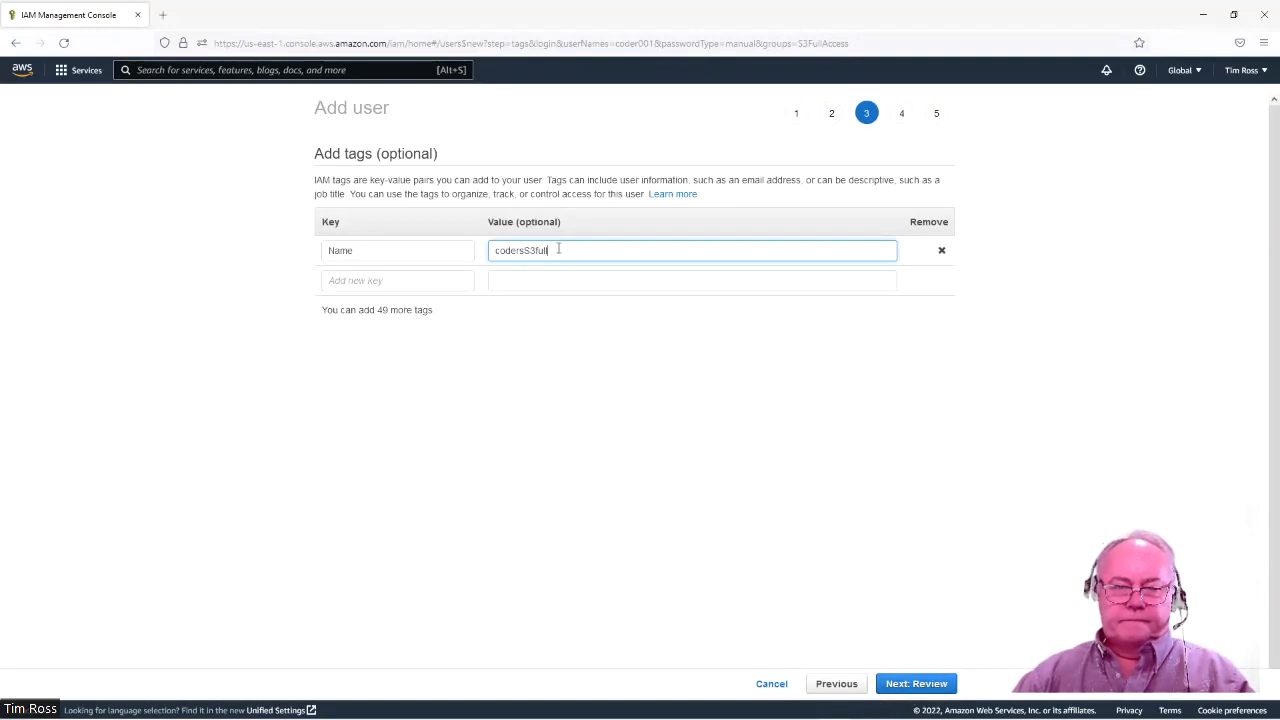
key("BackSpace")
key("BackSpace")
key("BackSpace")
key("BackSpace")
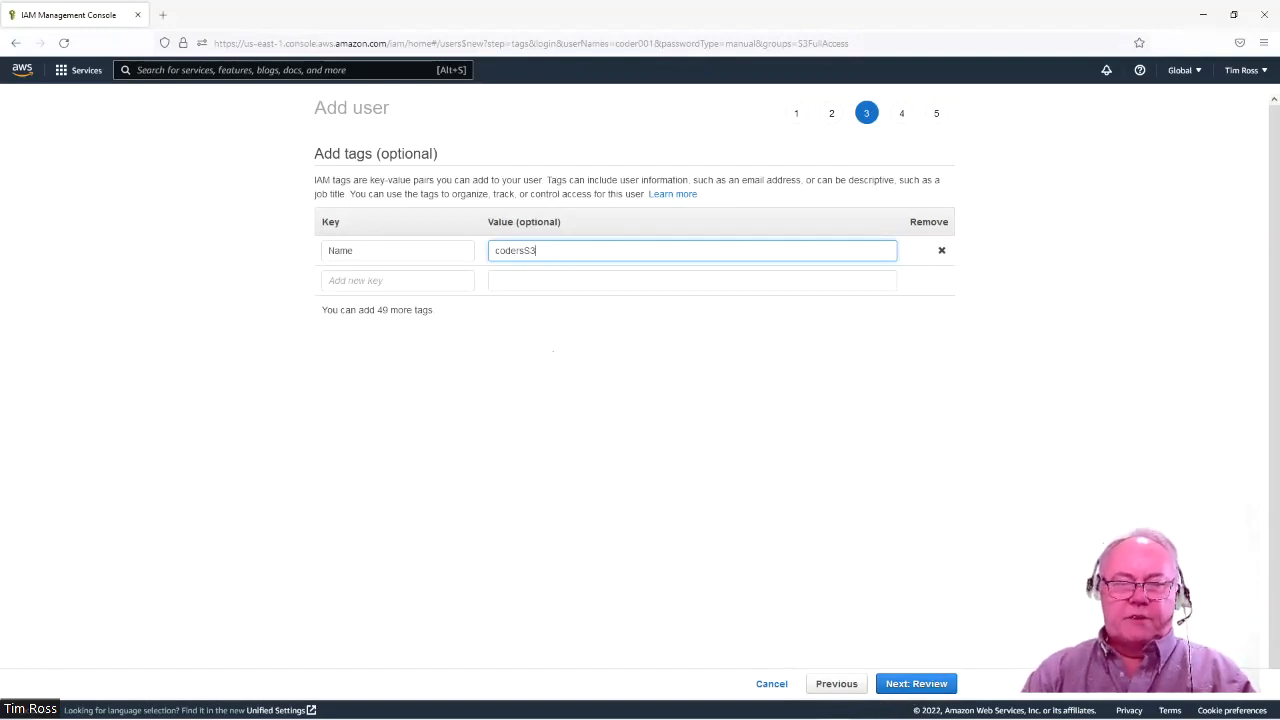
left_click(906, 686)
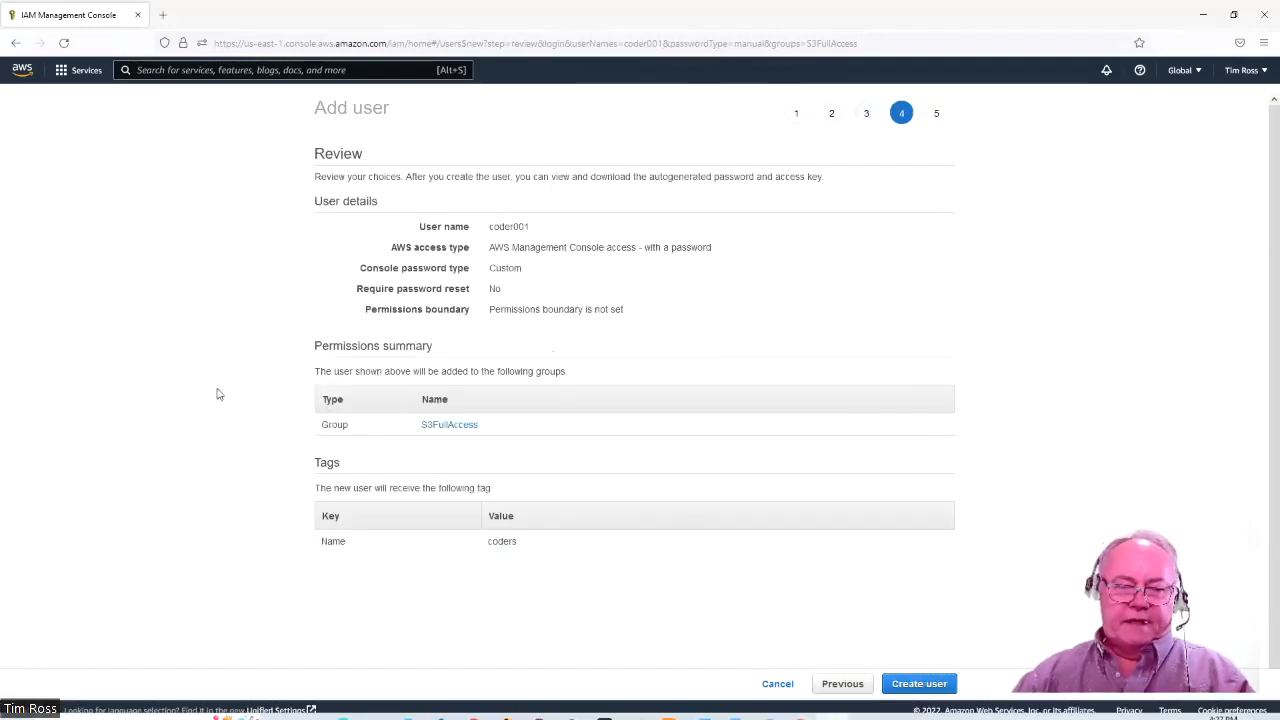
Create coder001, close the wizard, and start another new user.
left_click(930, 685)
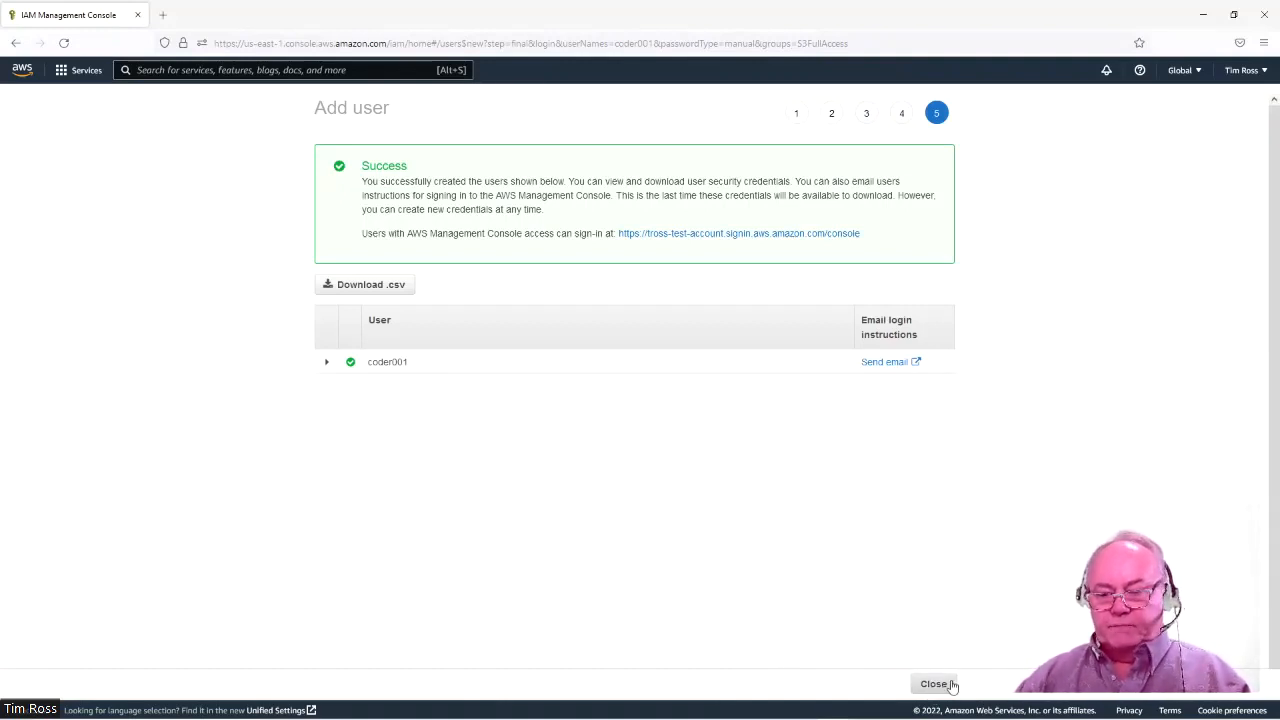
left_click(935, 686)
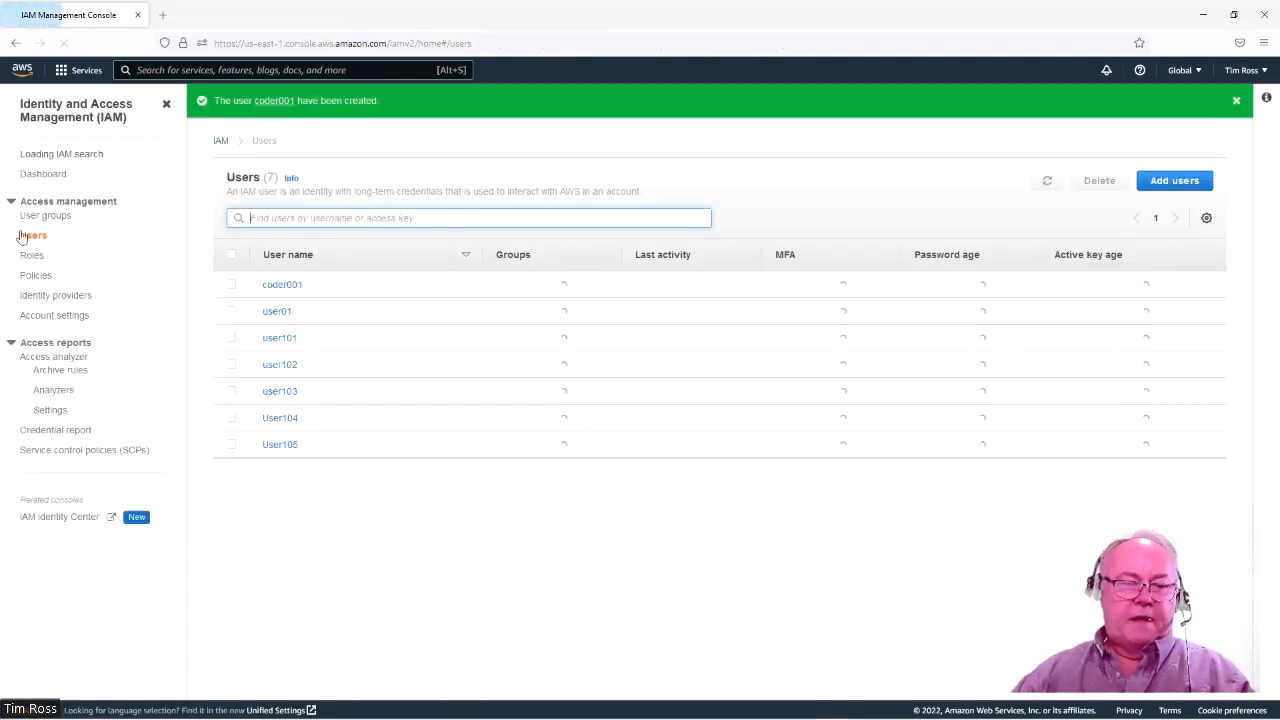
left_click(1178, 181)
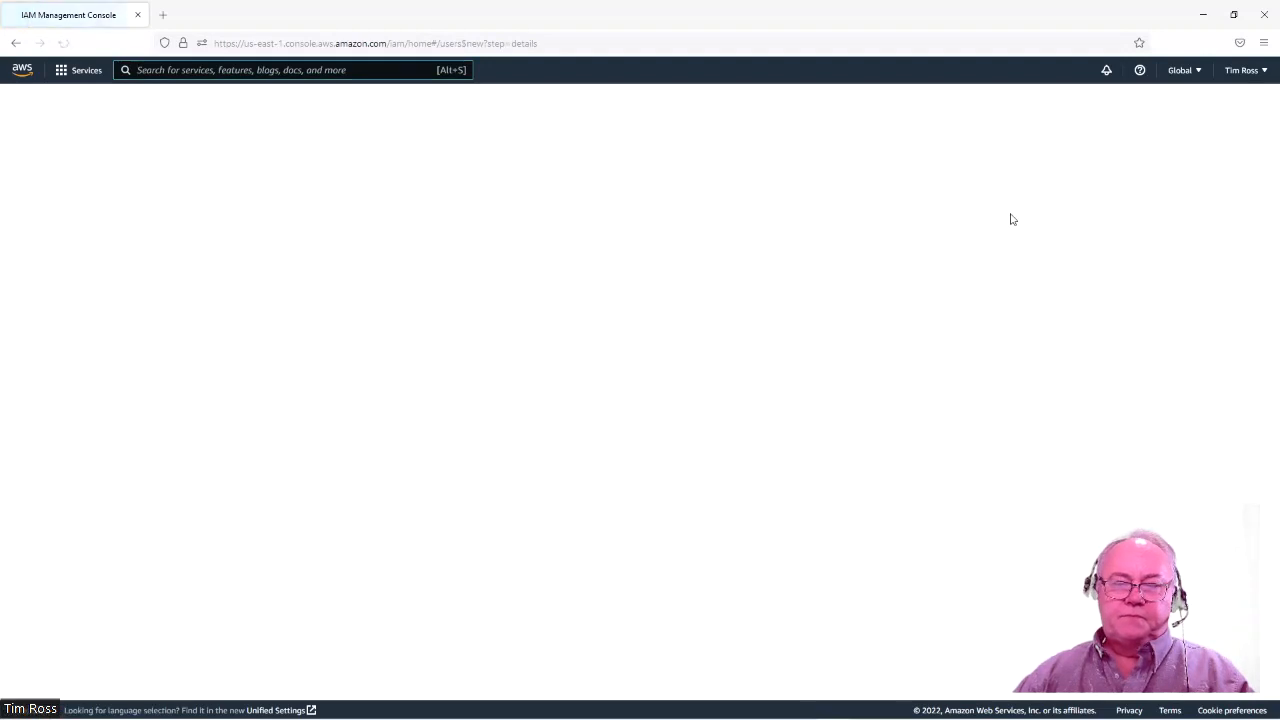
Enter coder002 with a custom console password and no forced reset, then continue to permissions.
left_click(497, 209)
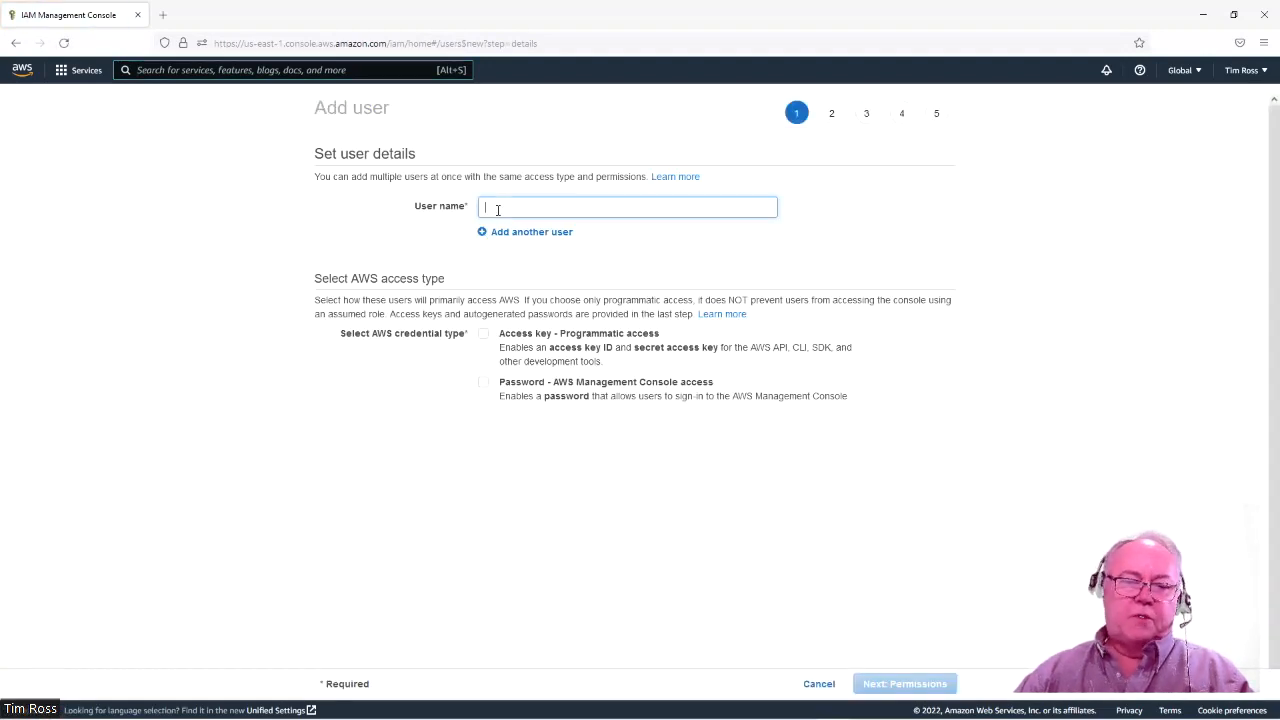
type("coder002")
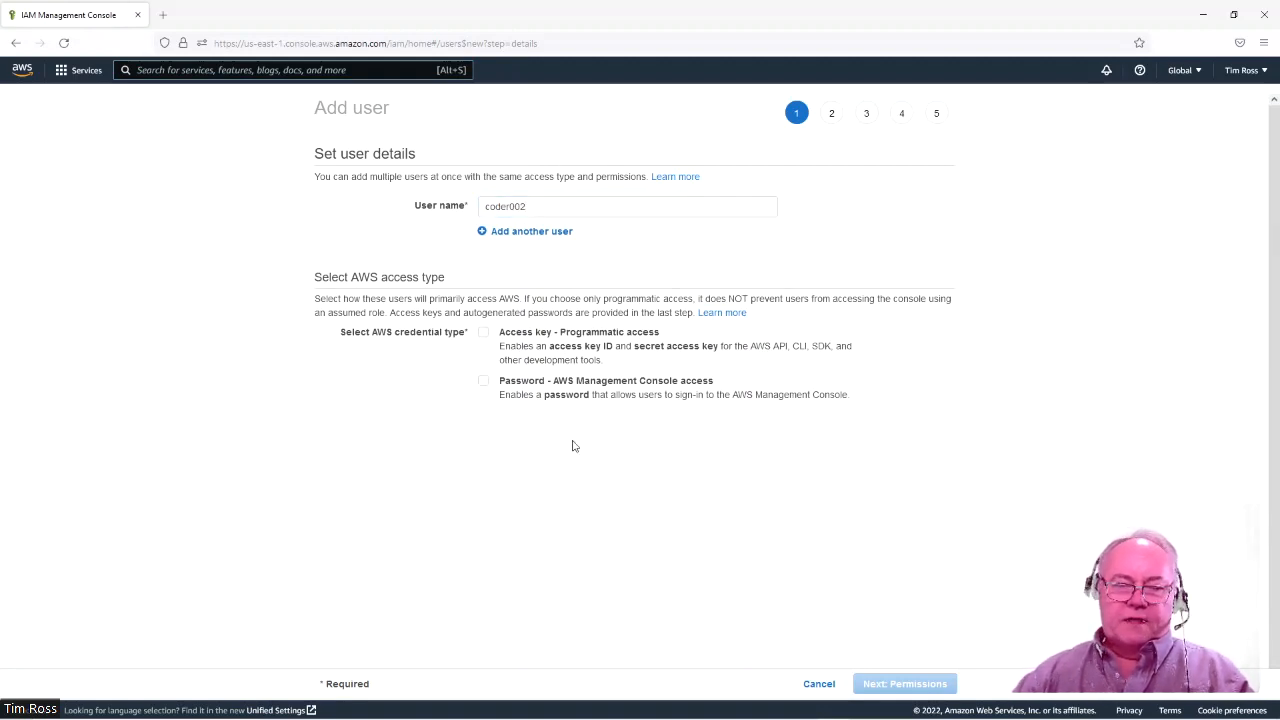
left_click(482, 383)
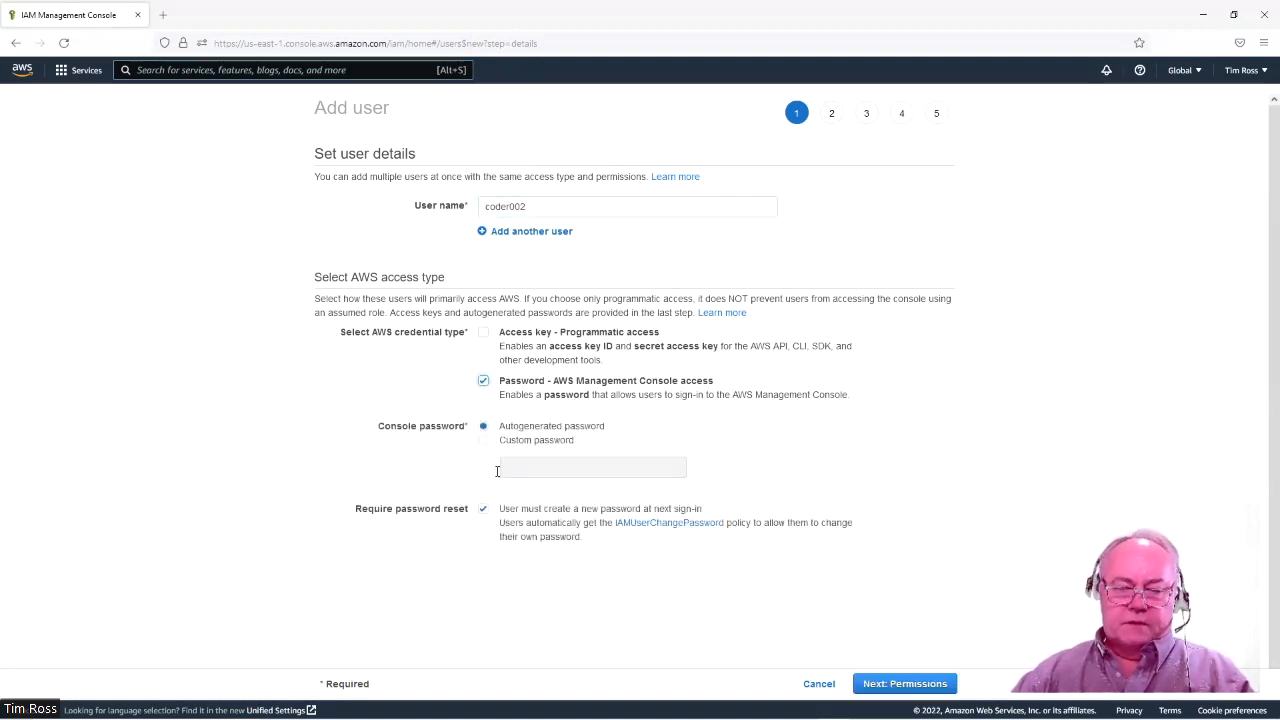
left_click(484, 441)
left_click(547, 468)
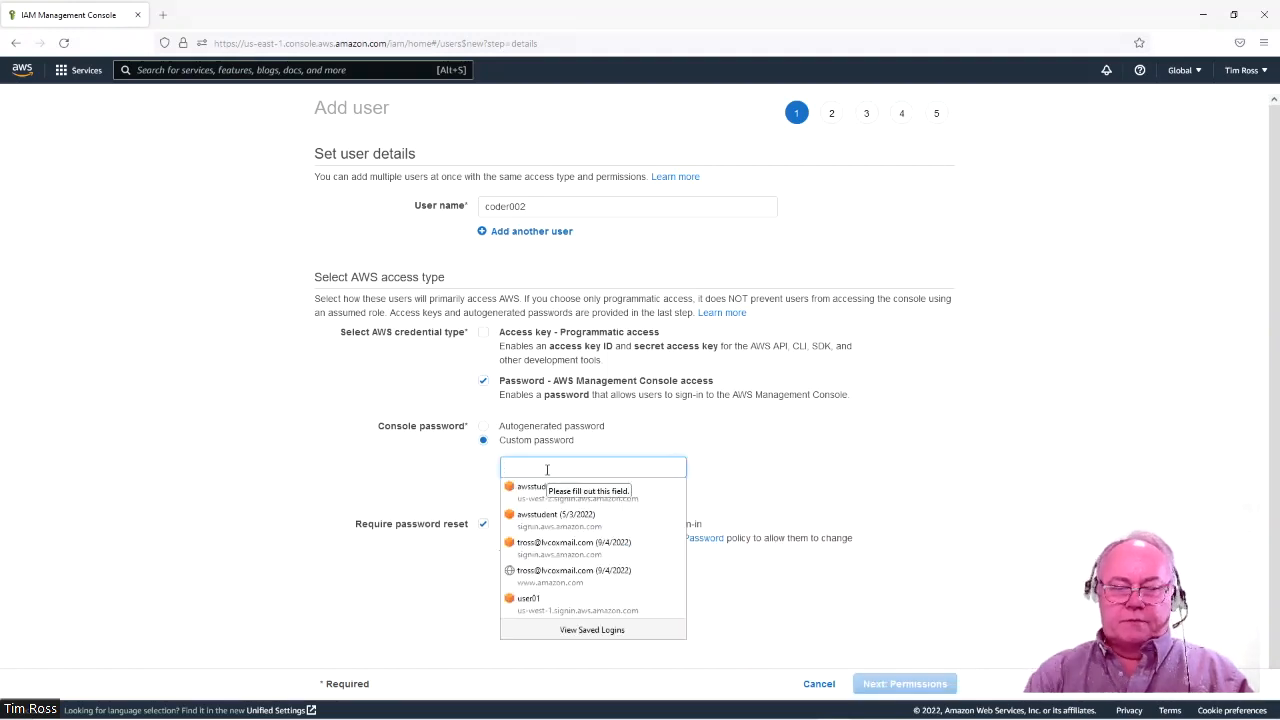
type("P")
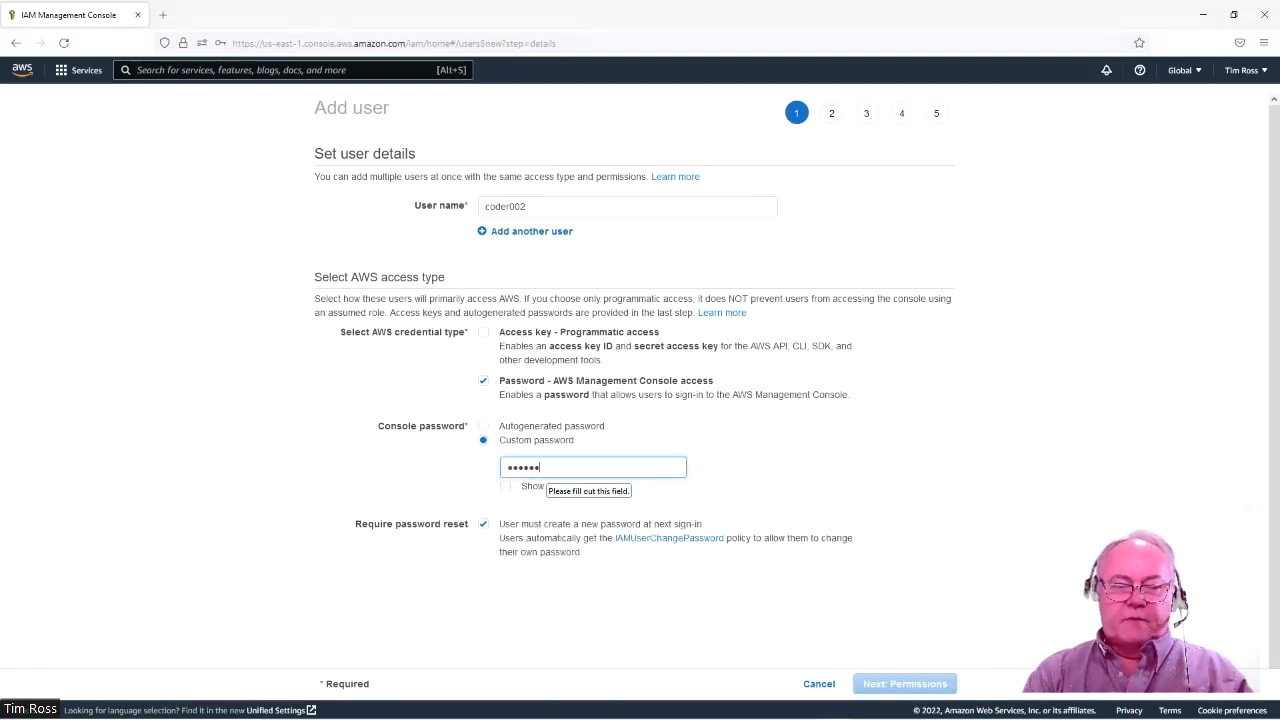
type("••••••••")
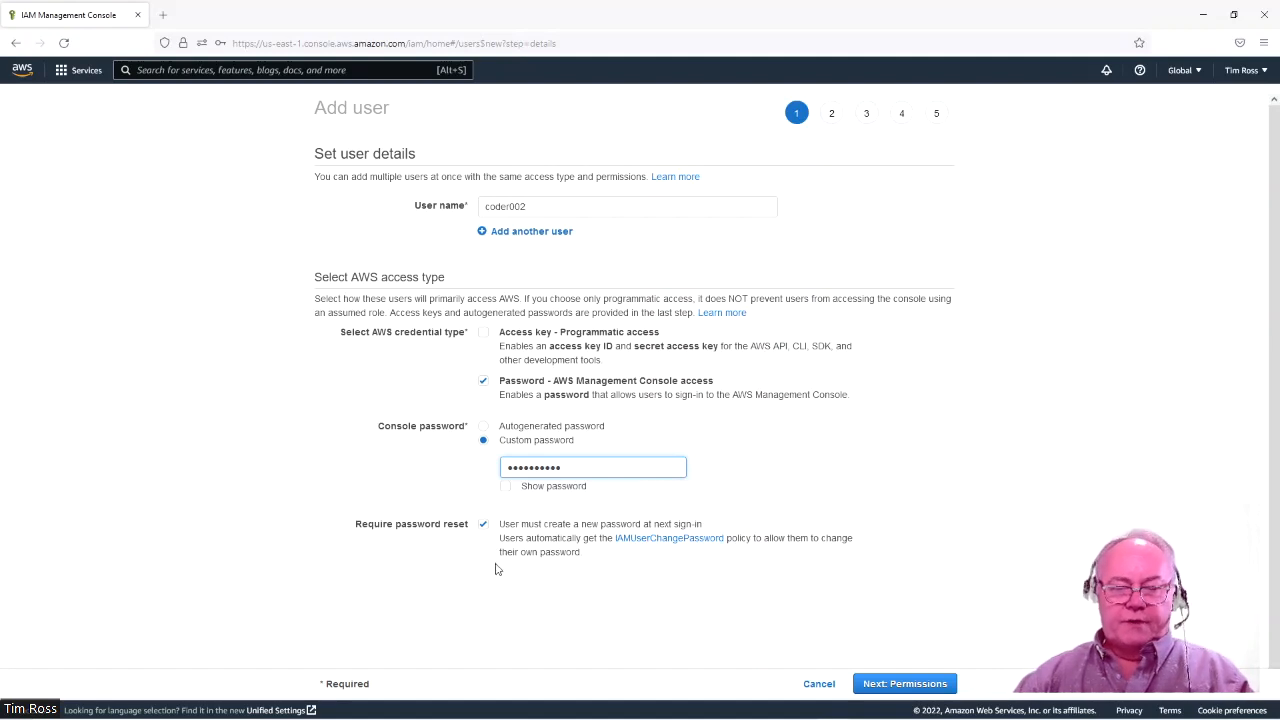
left_click(484, 524)
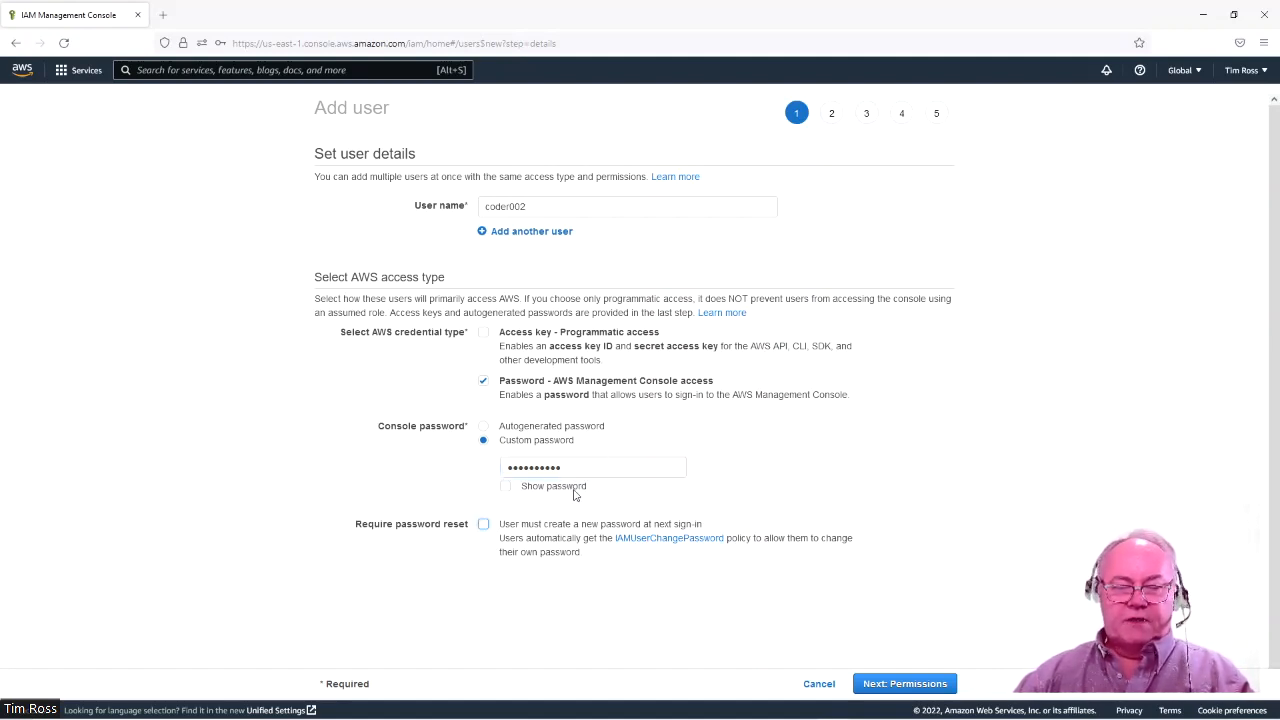
left_click(506, 488)
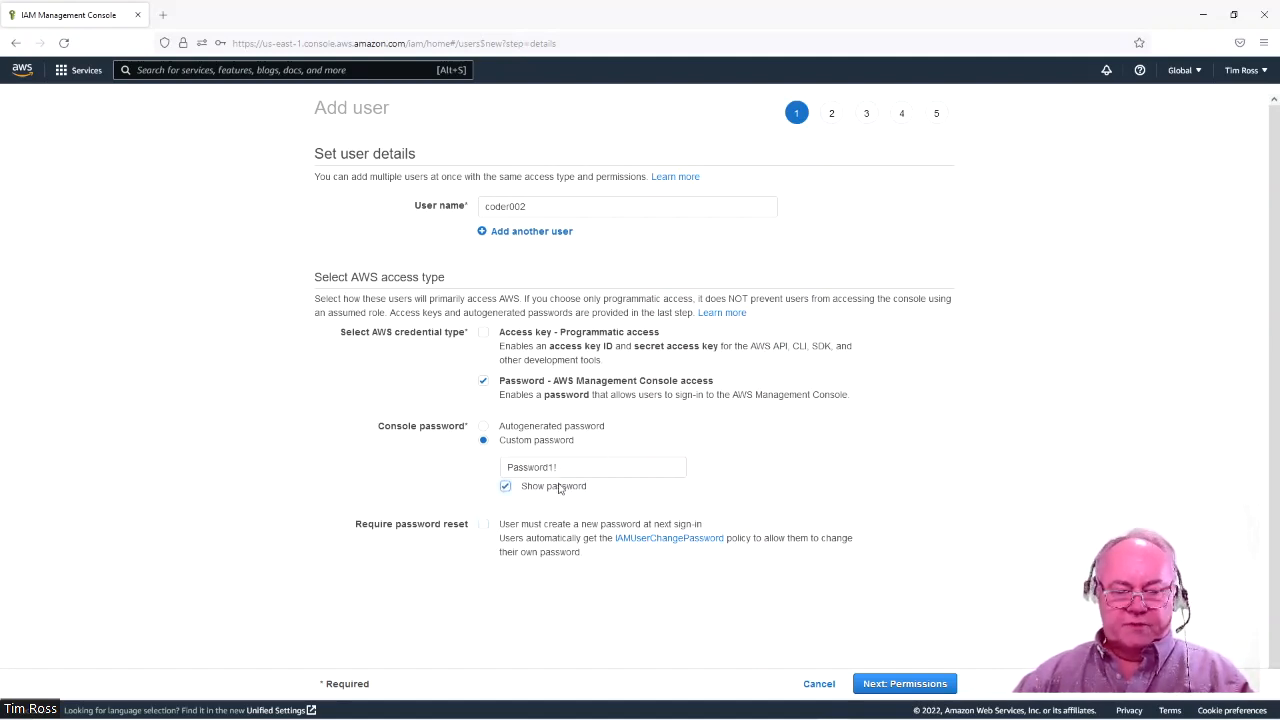
left_click(922, 684)
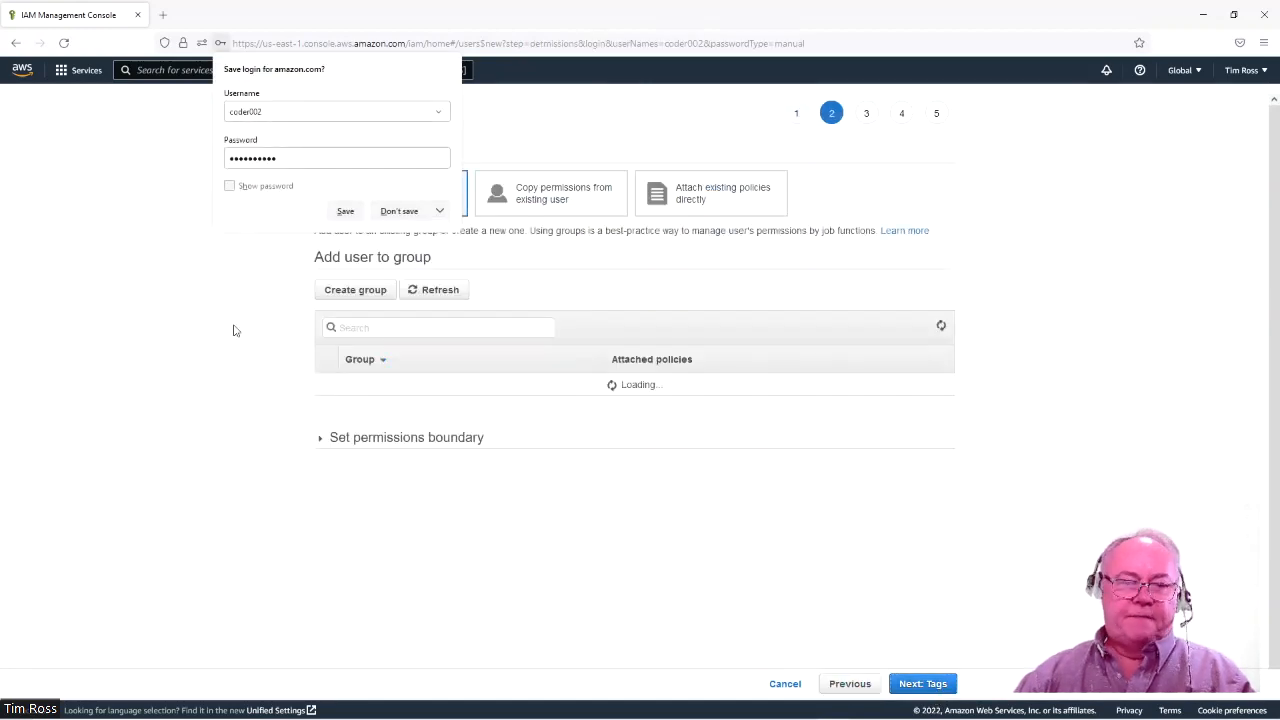
Dismiss the save-login prompt and place coder002 in the S3FullAccess group.
left_click(400, 211)
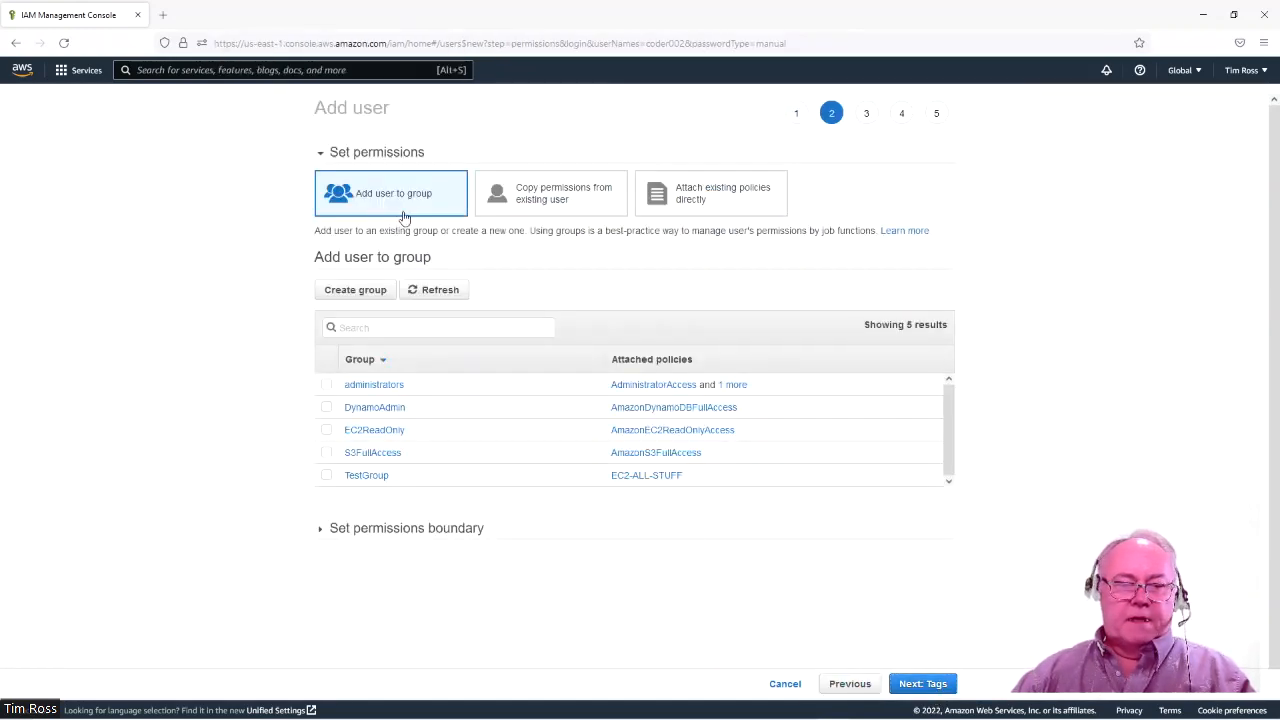
left_click(327, 456)
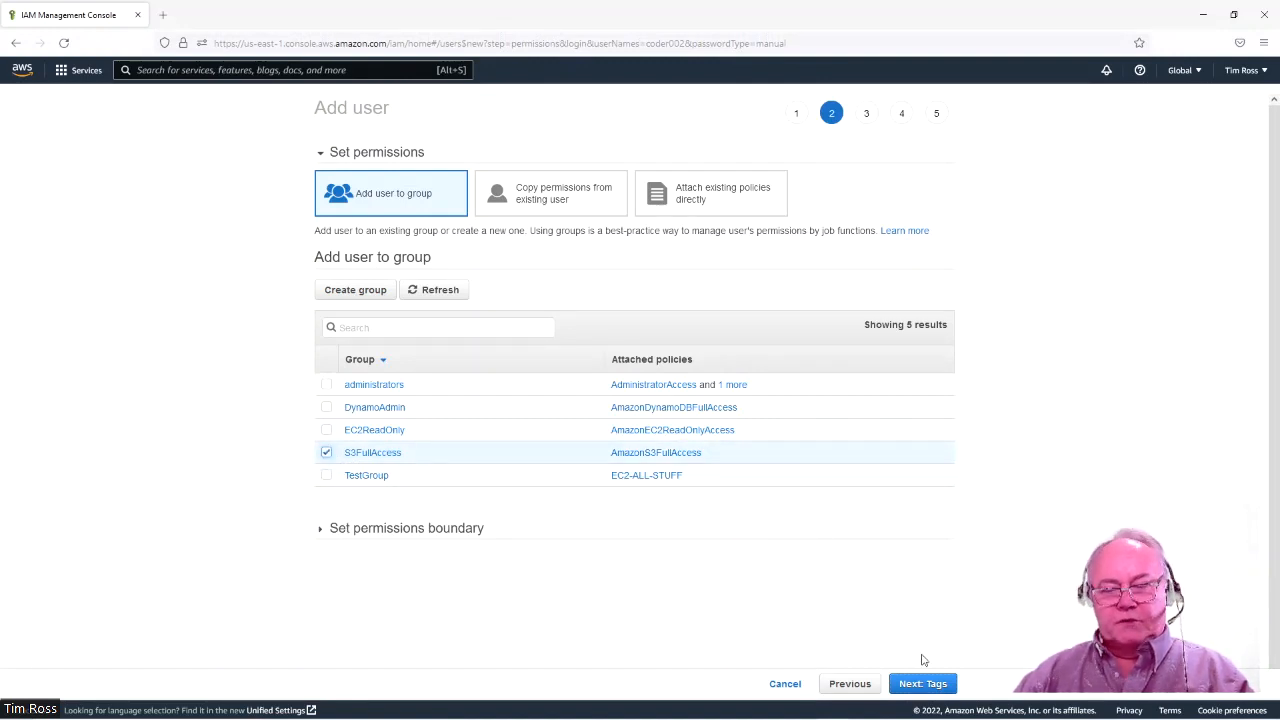
left_click(922, 684)
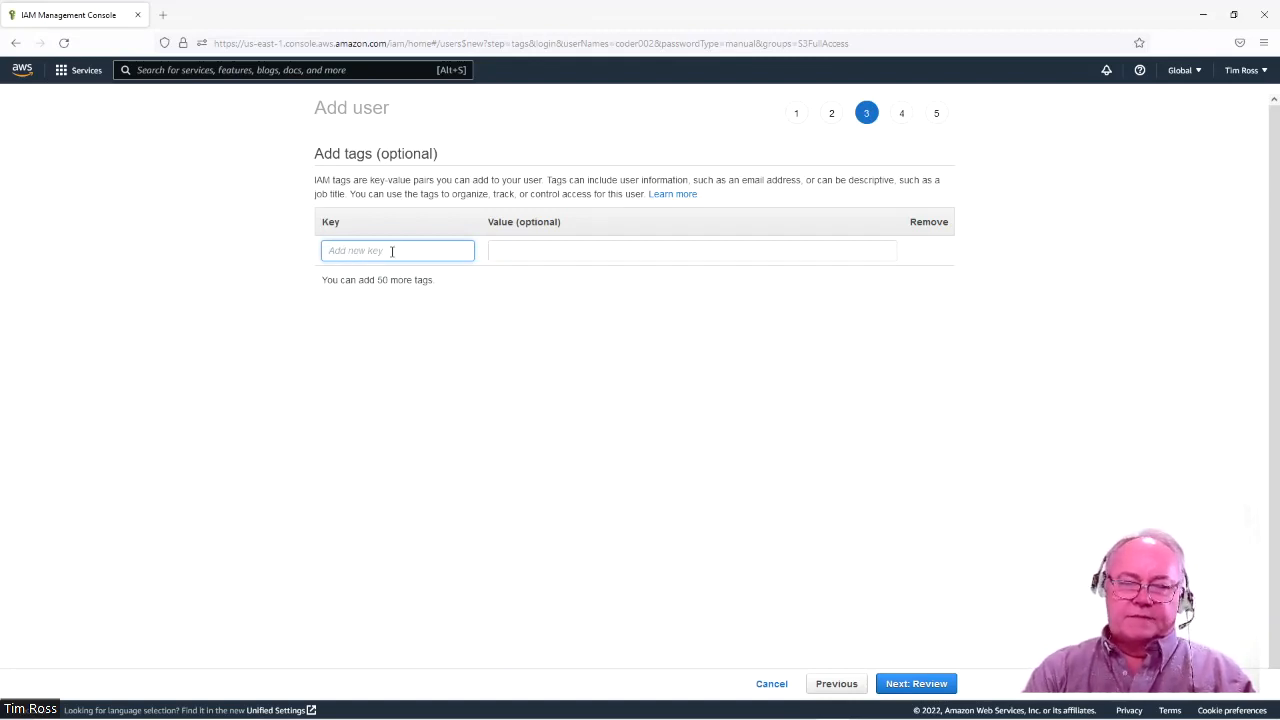
Tag coder002 with key Name and value coders, then open the review.
type("Name")
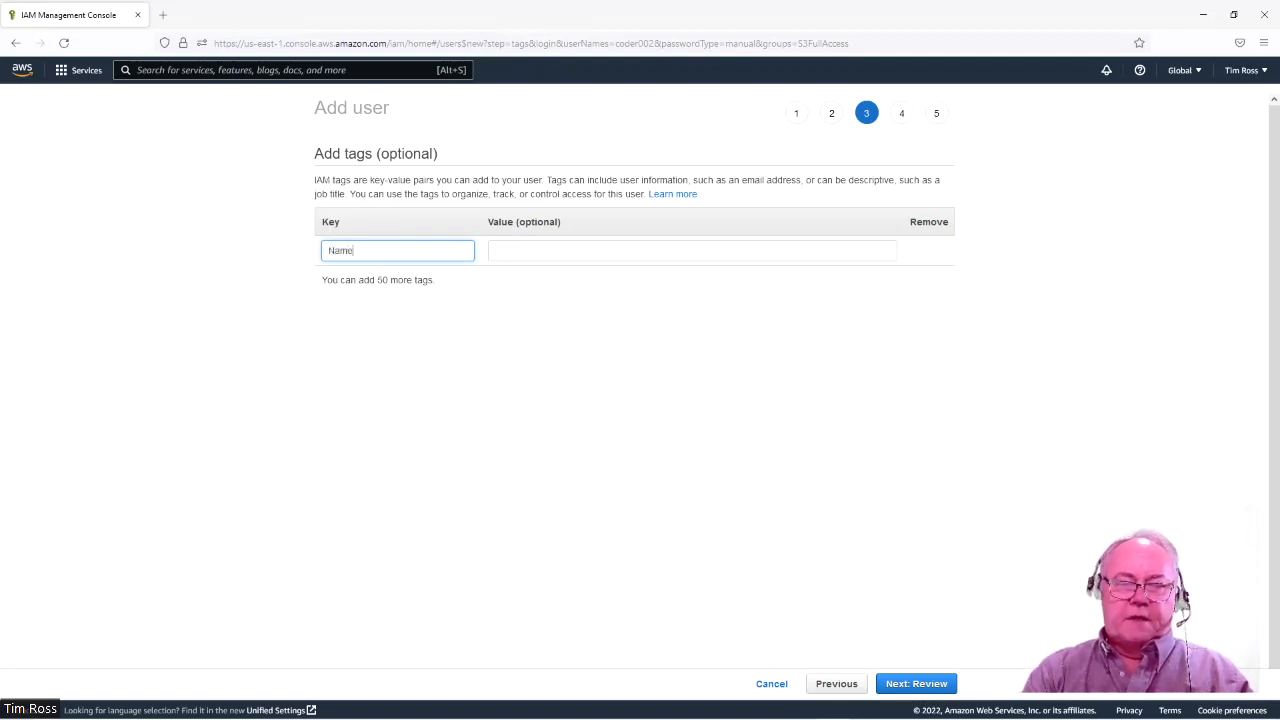
key("Tab")
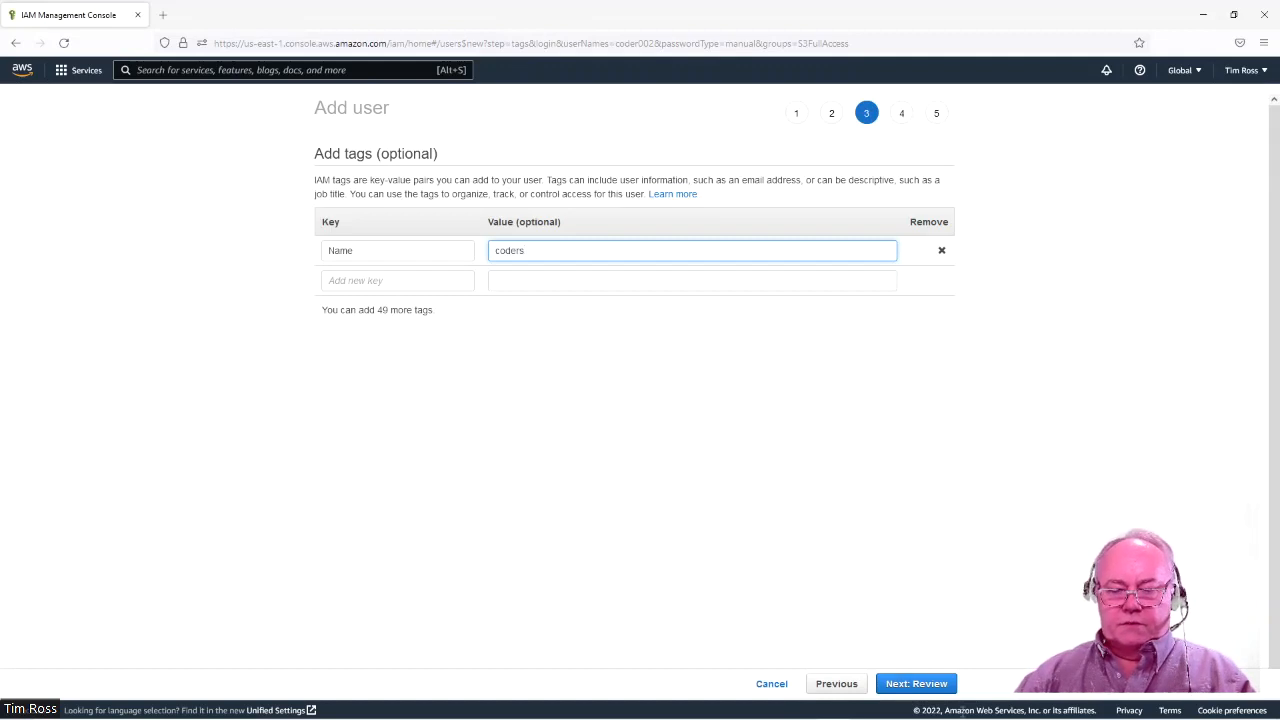
left_click(924, 689)
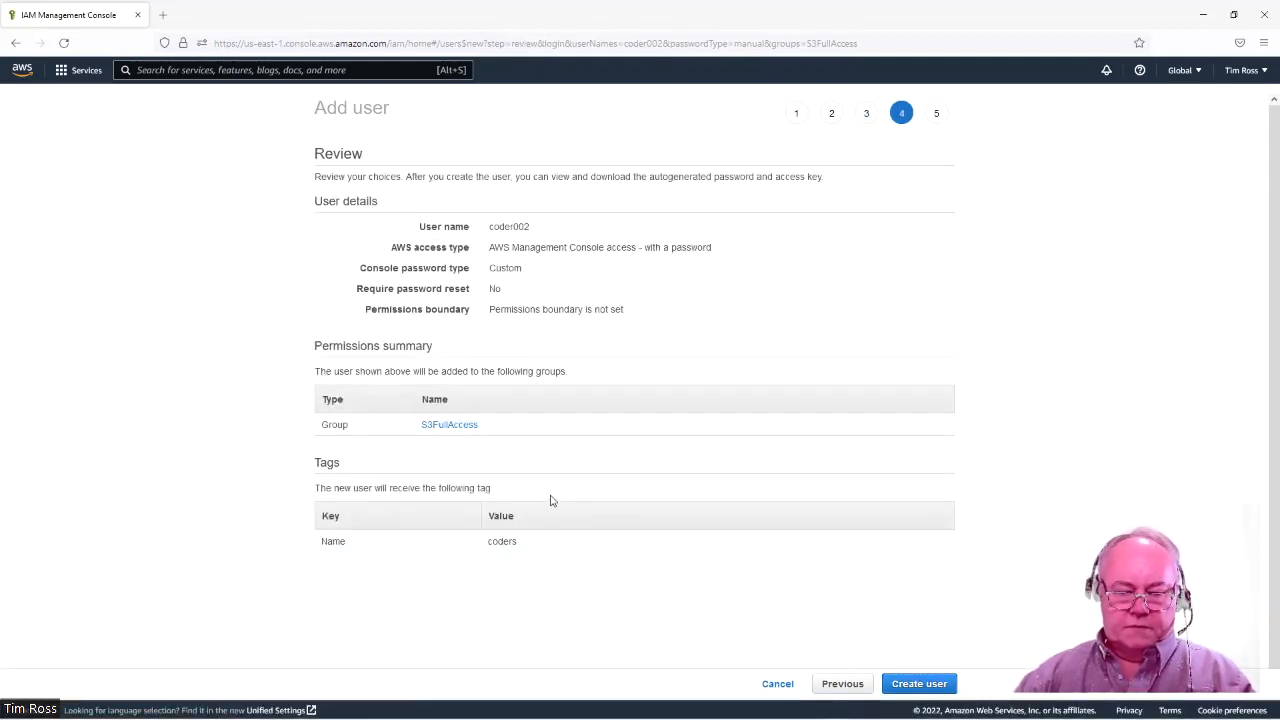
Create coder002 and start the next new user from the Users list.
left_click(929, 686)
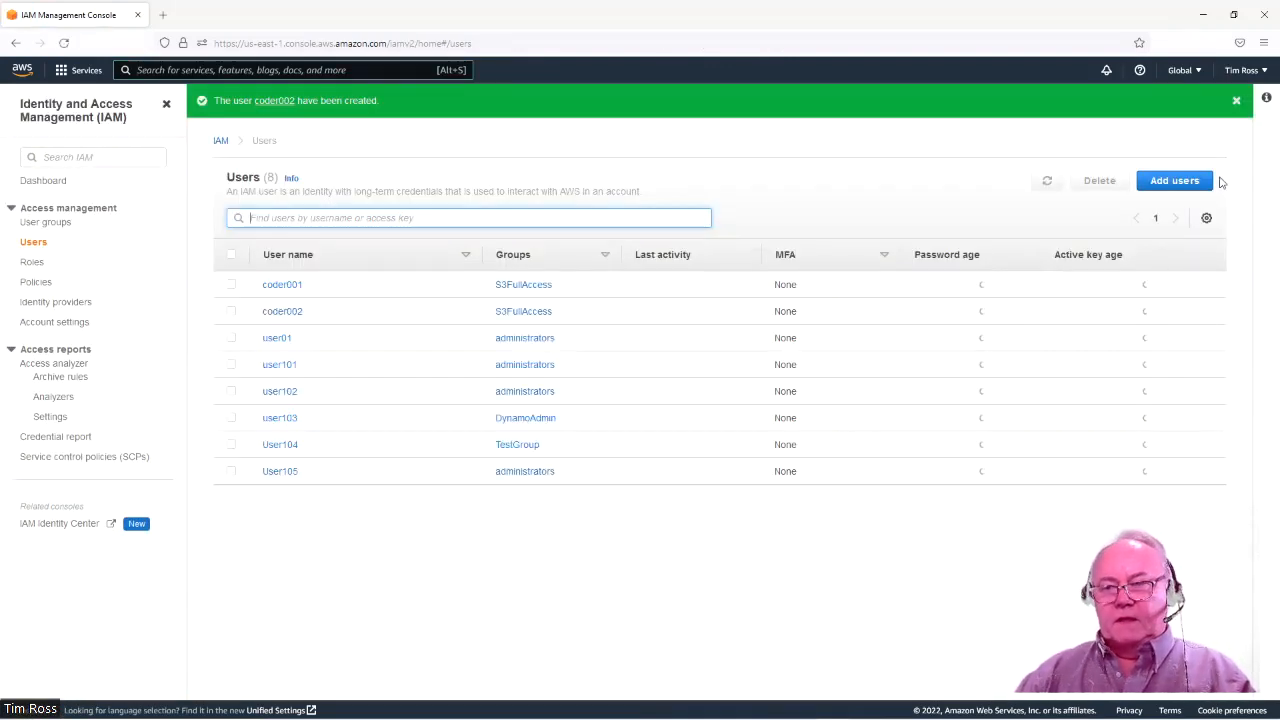
left_click(1180, 186)
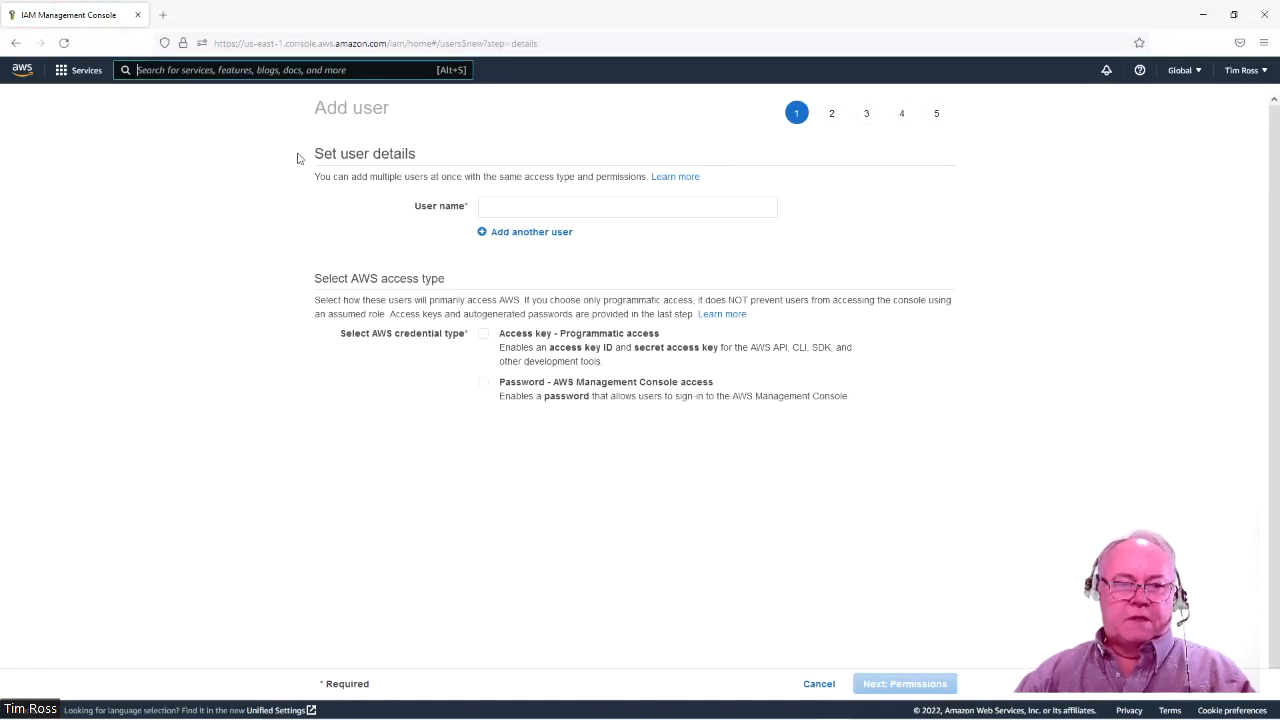
Enter coderaudit as the new user's name.
left_click(538, 202)
type("coderaudit")
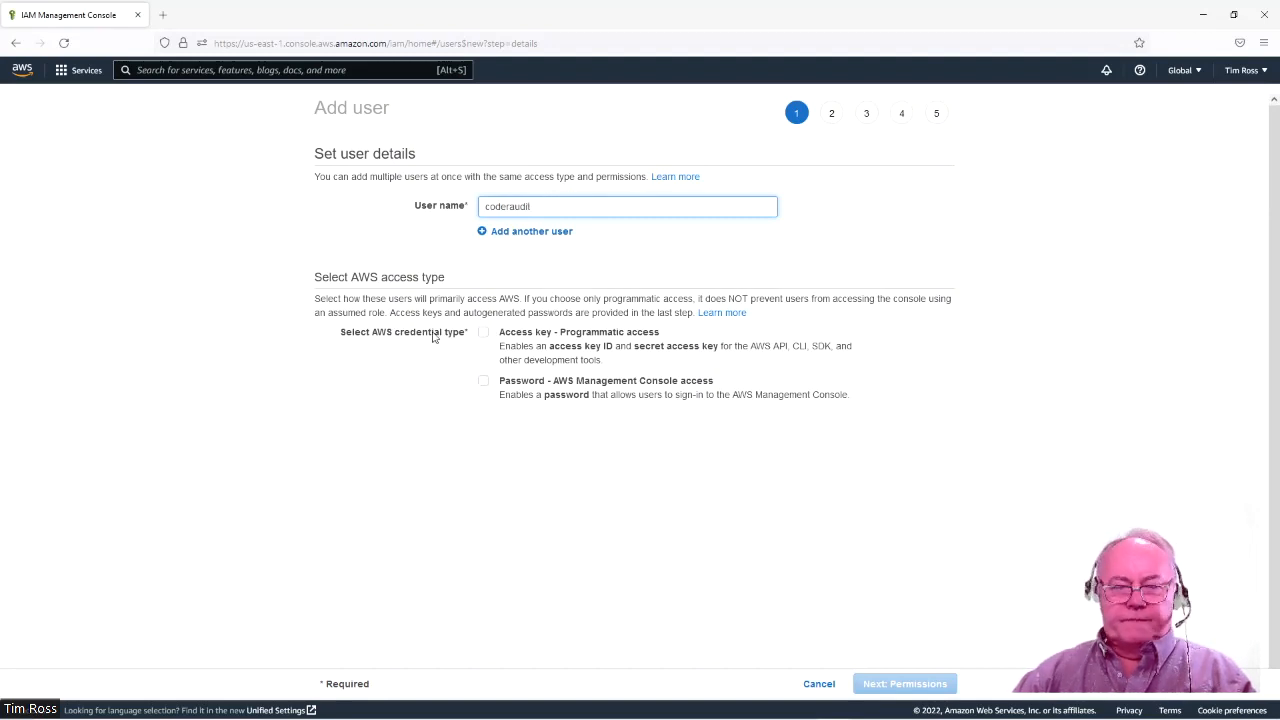
left_click(482, 390)
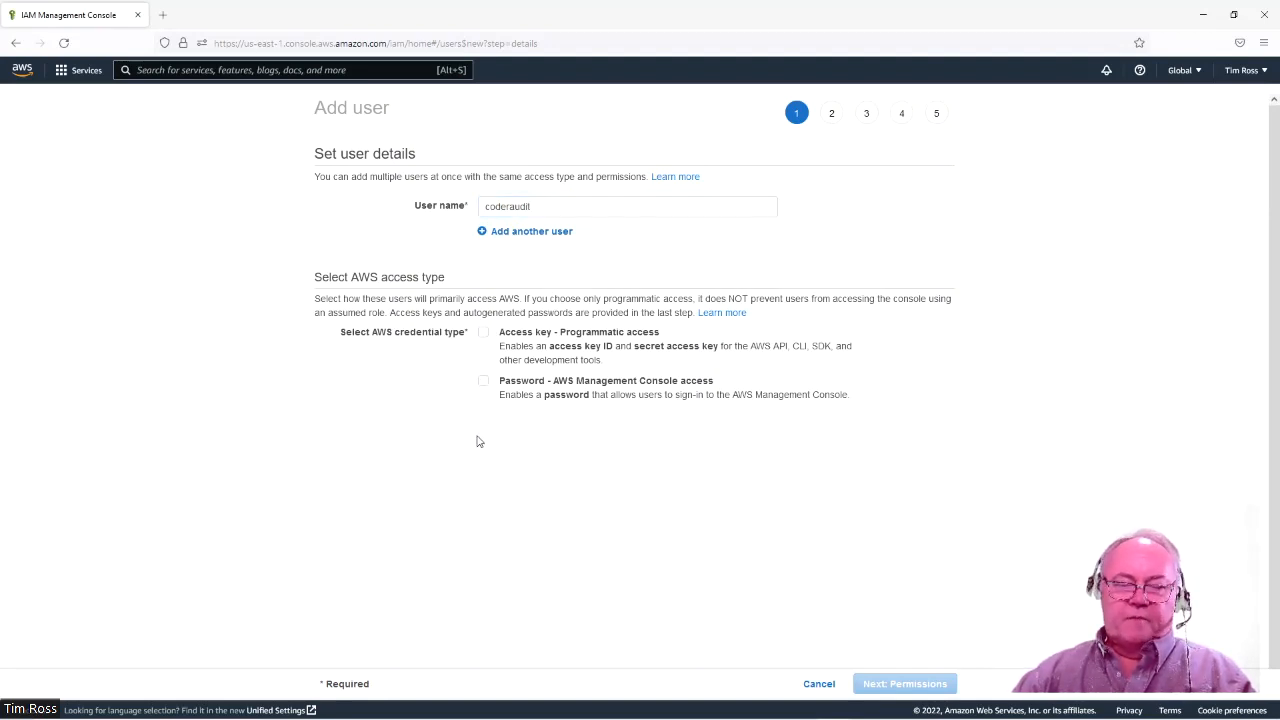
Enable console access with a corrected custom password and no password reset at first sign-in.
left_click(482, 384)
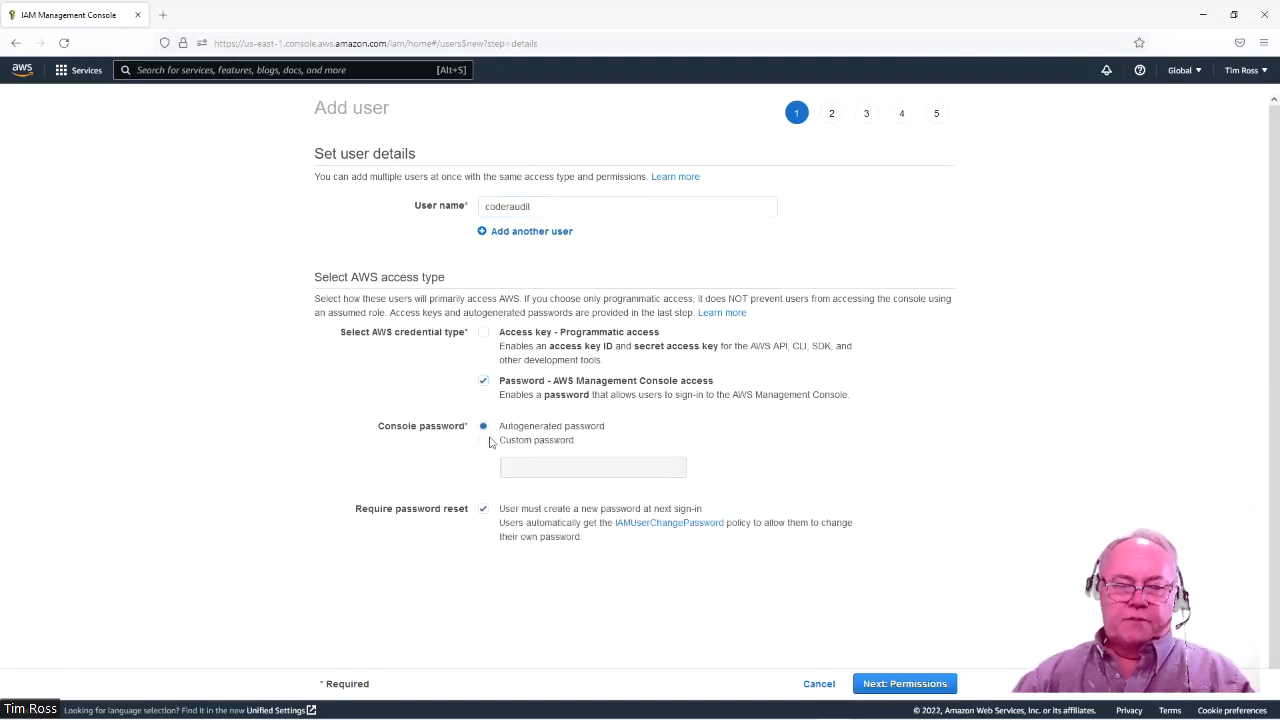
left_click(484, 440)
left_click(538, 468)
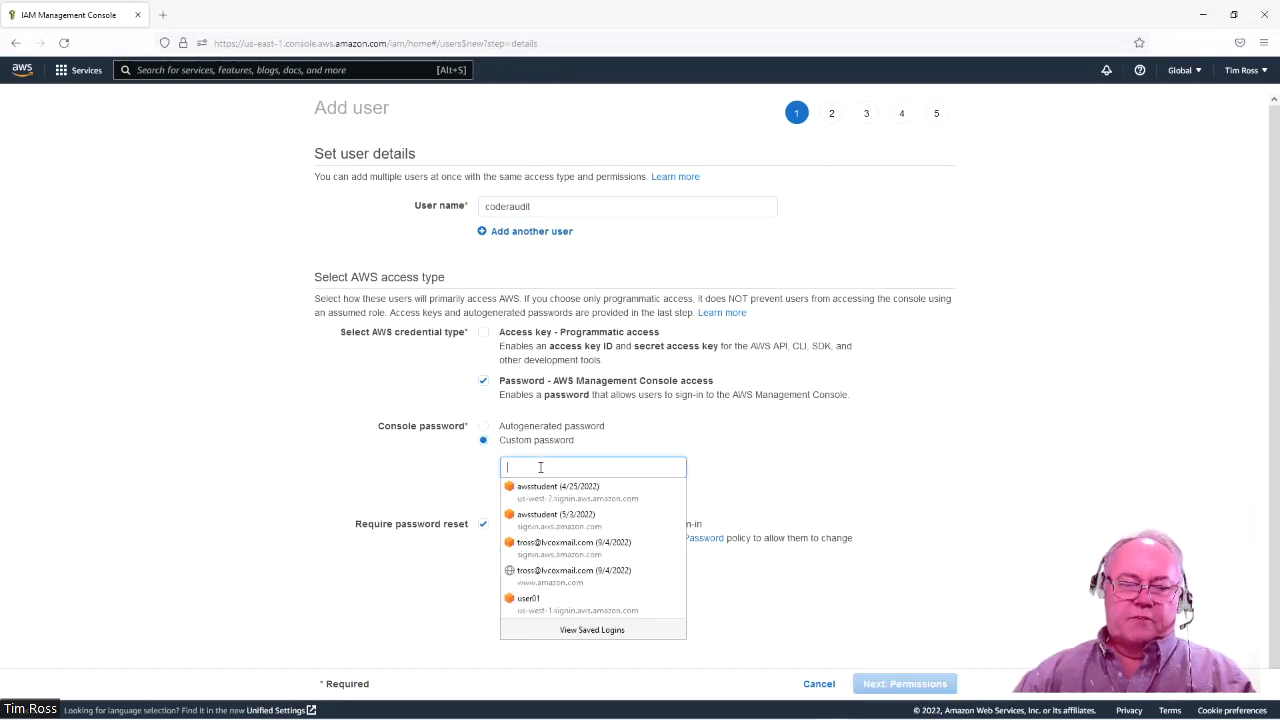
type("•")
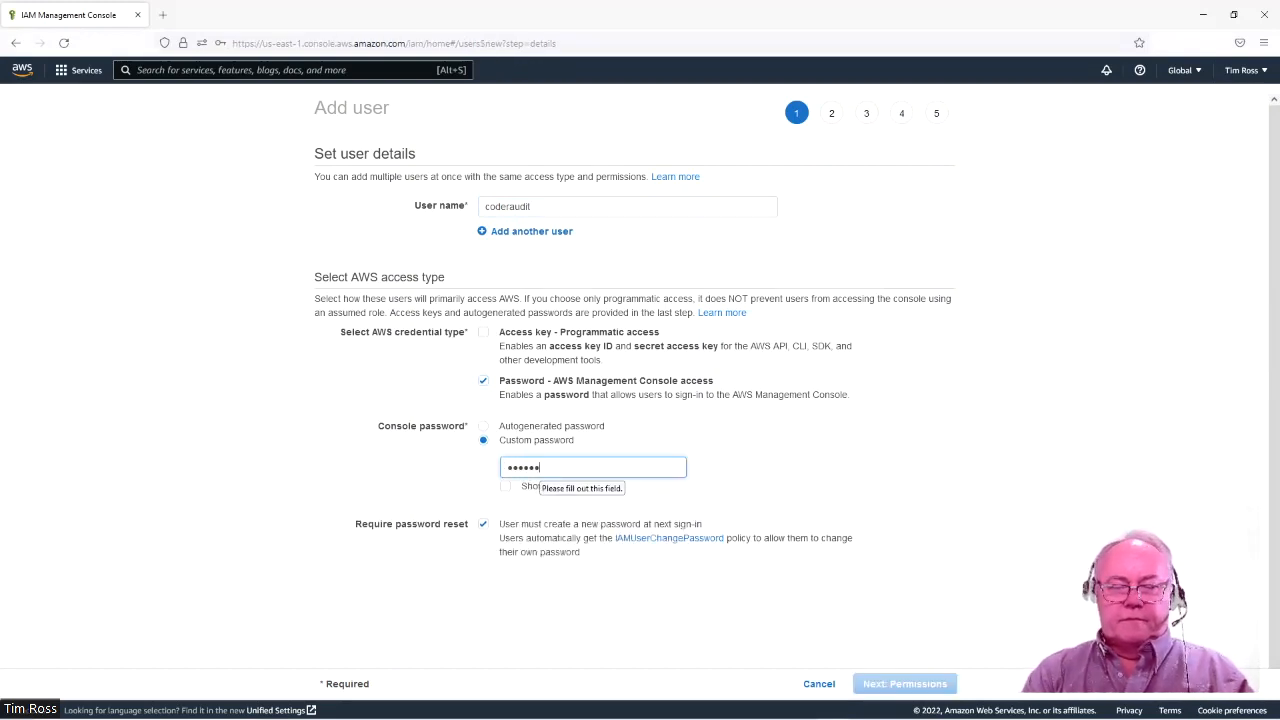
type("••••••••")
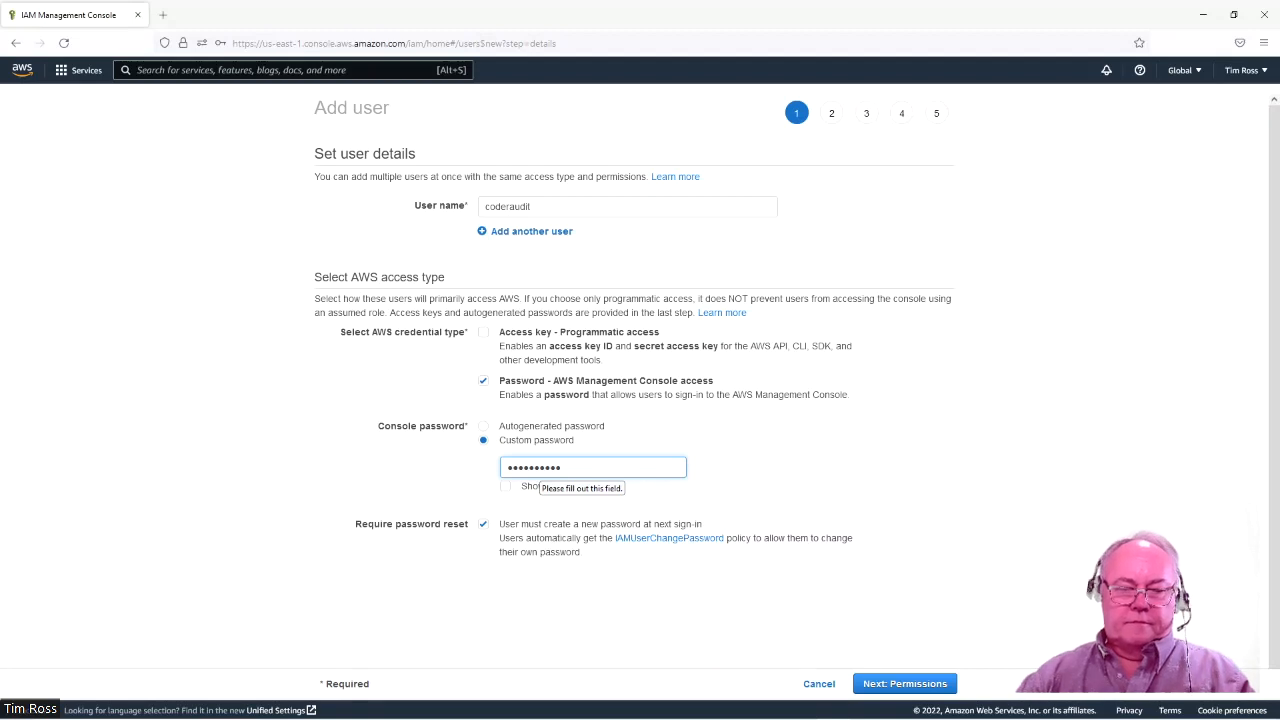
left_click(477, 531)
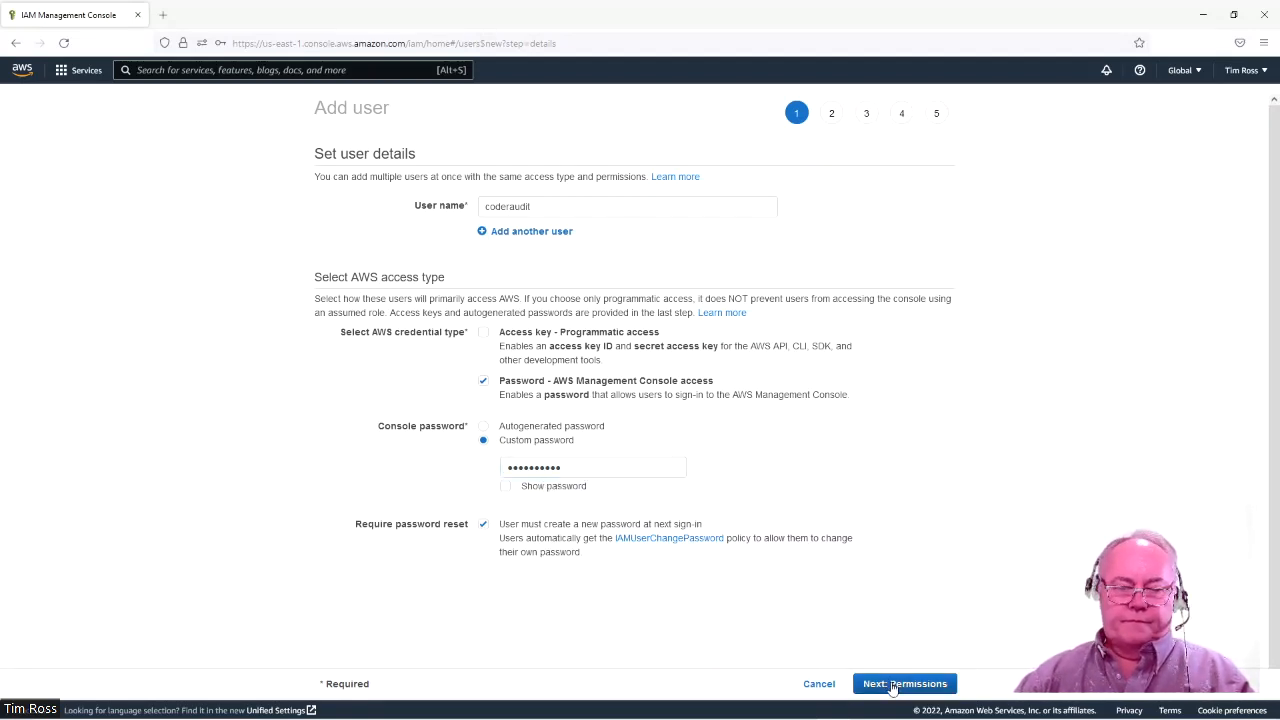
left_click(505, 488)
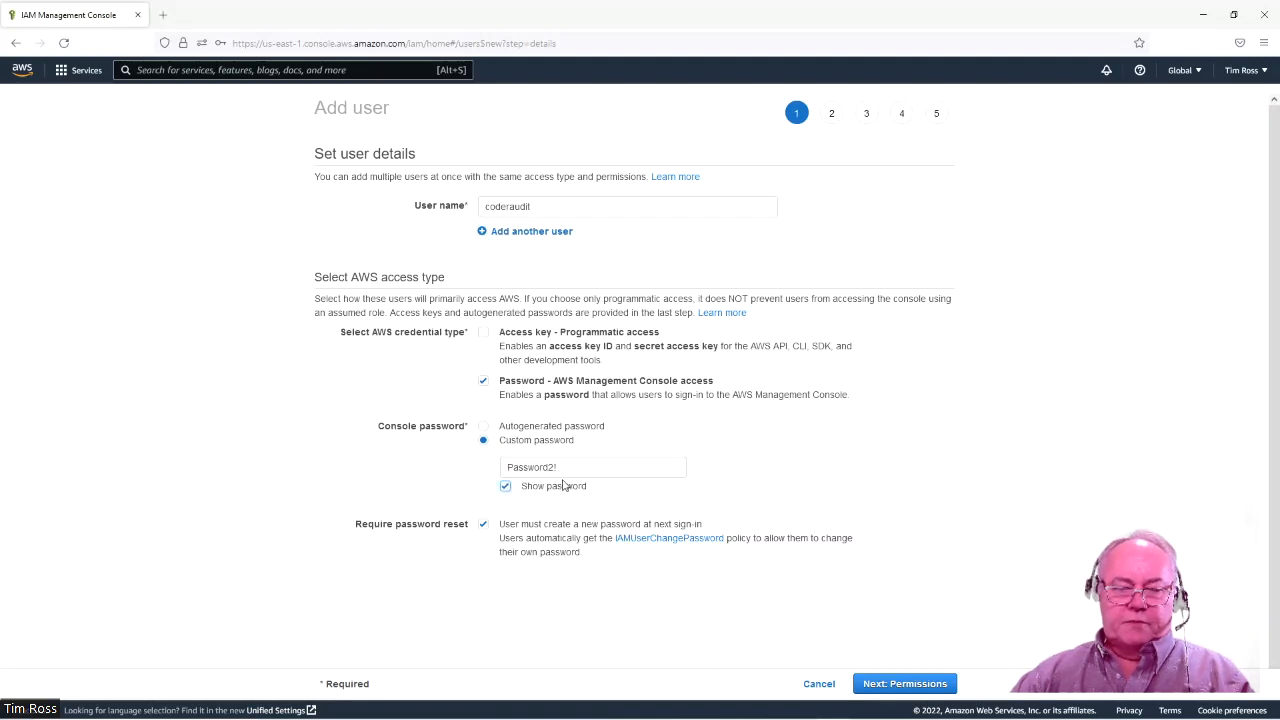
left_click(565, 471)
key("BackSpace")
key("BackSpace")
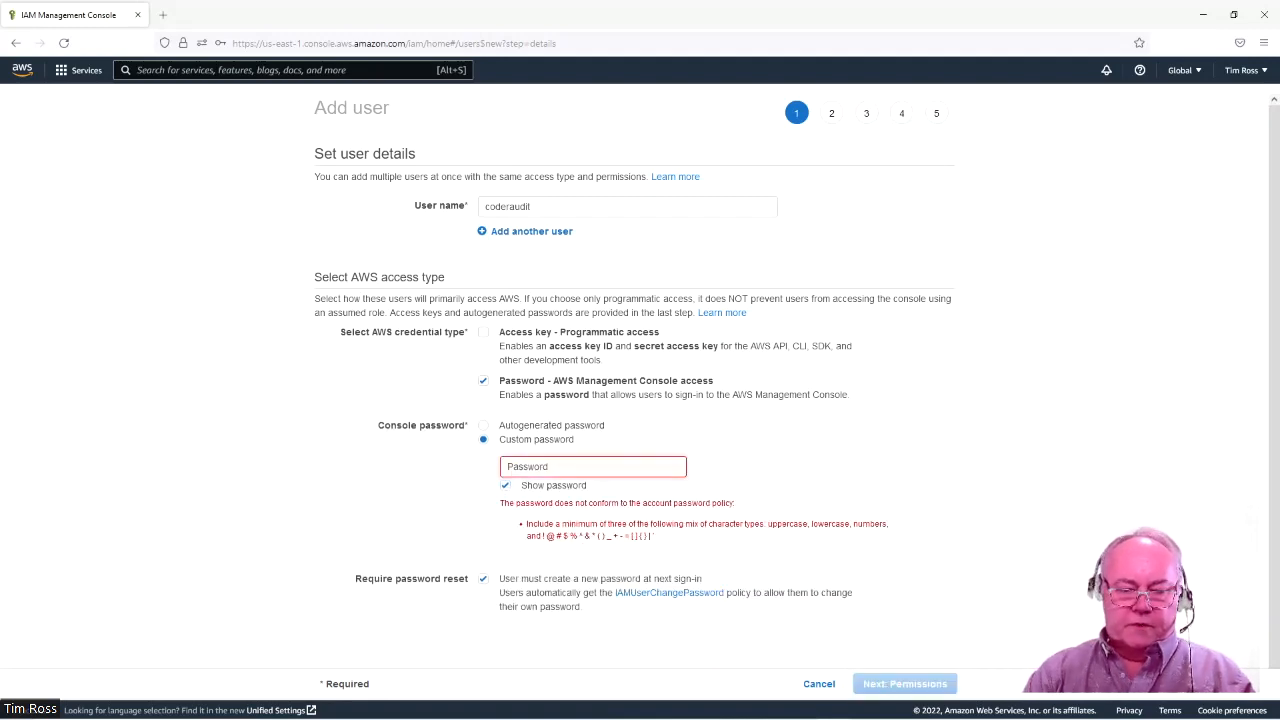
type("1!")
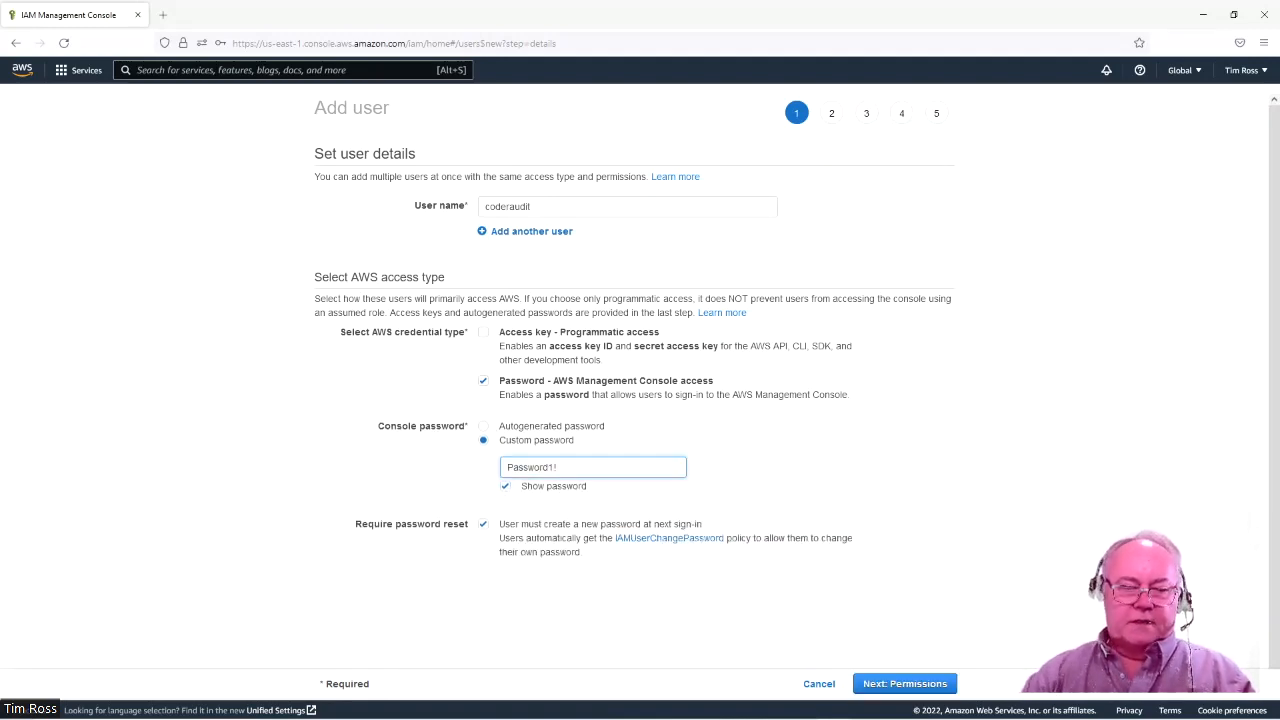
left_click(483, 524)
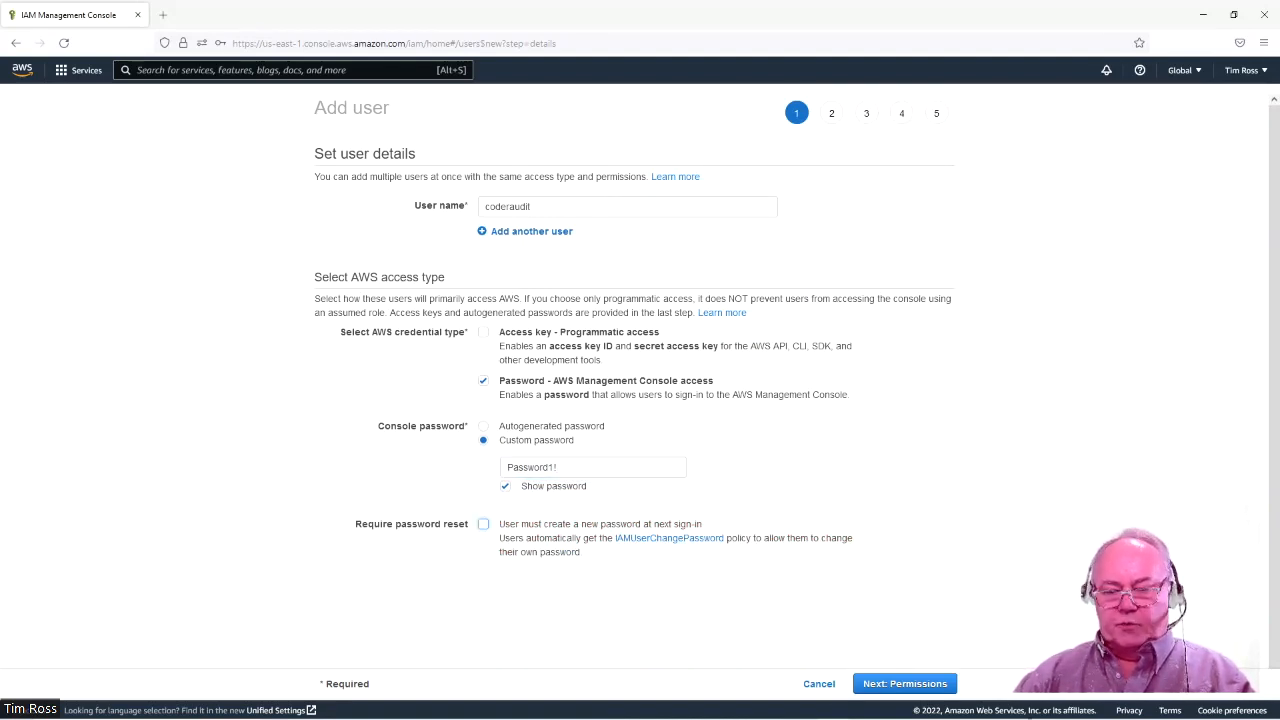
left_click(918, 686)
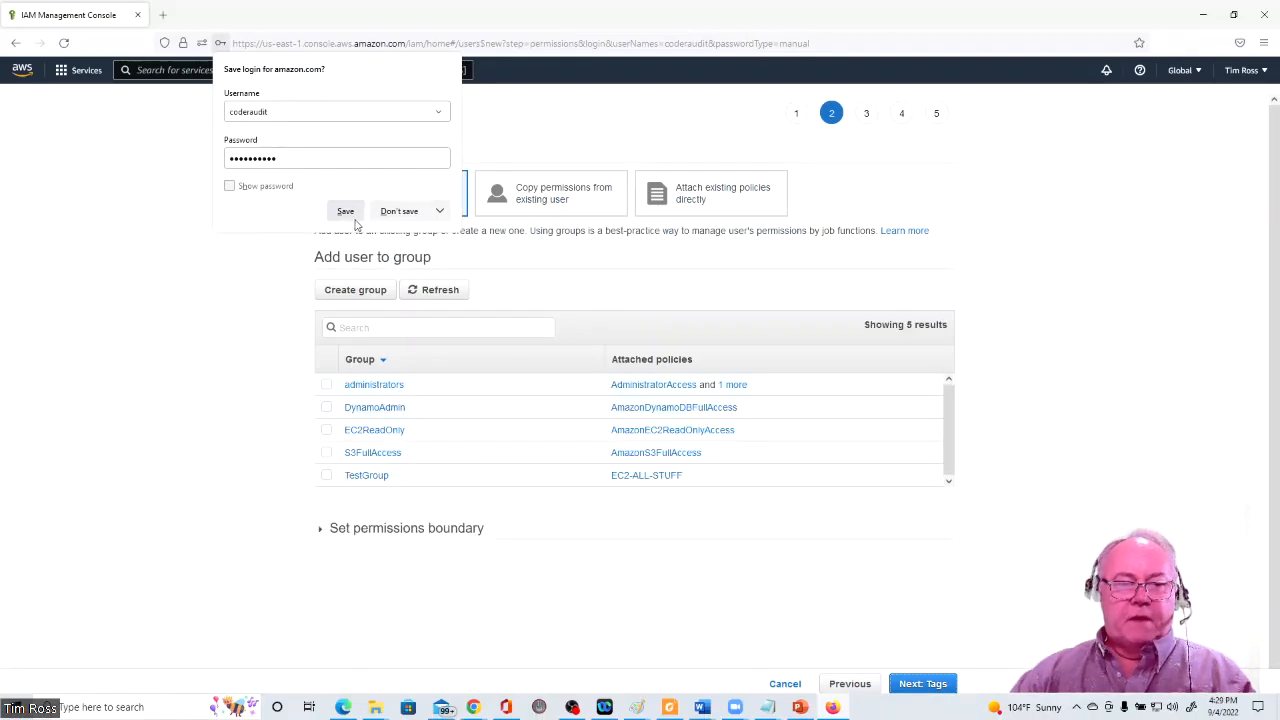
Dismiss the browser's save-login prompt and pick the AmazonS3ReadOnlyAccess policy for a new group.
left_click(397, 212)
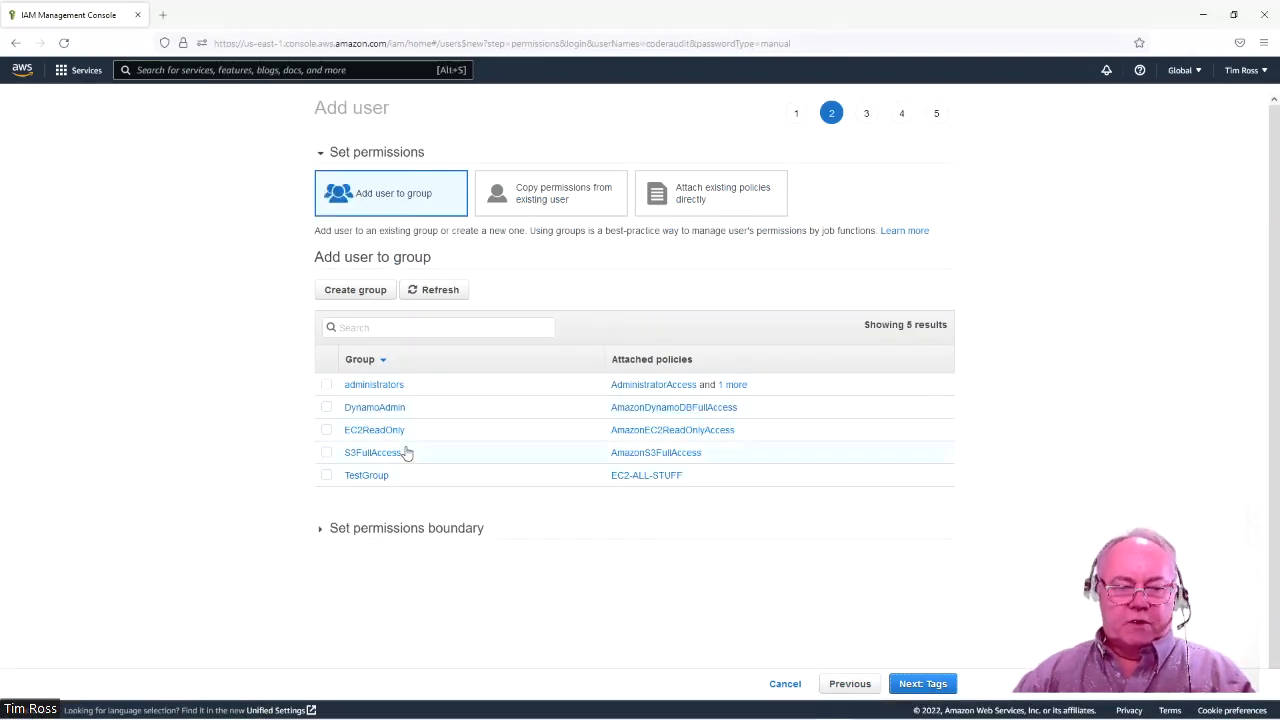
left_click(357, 300)
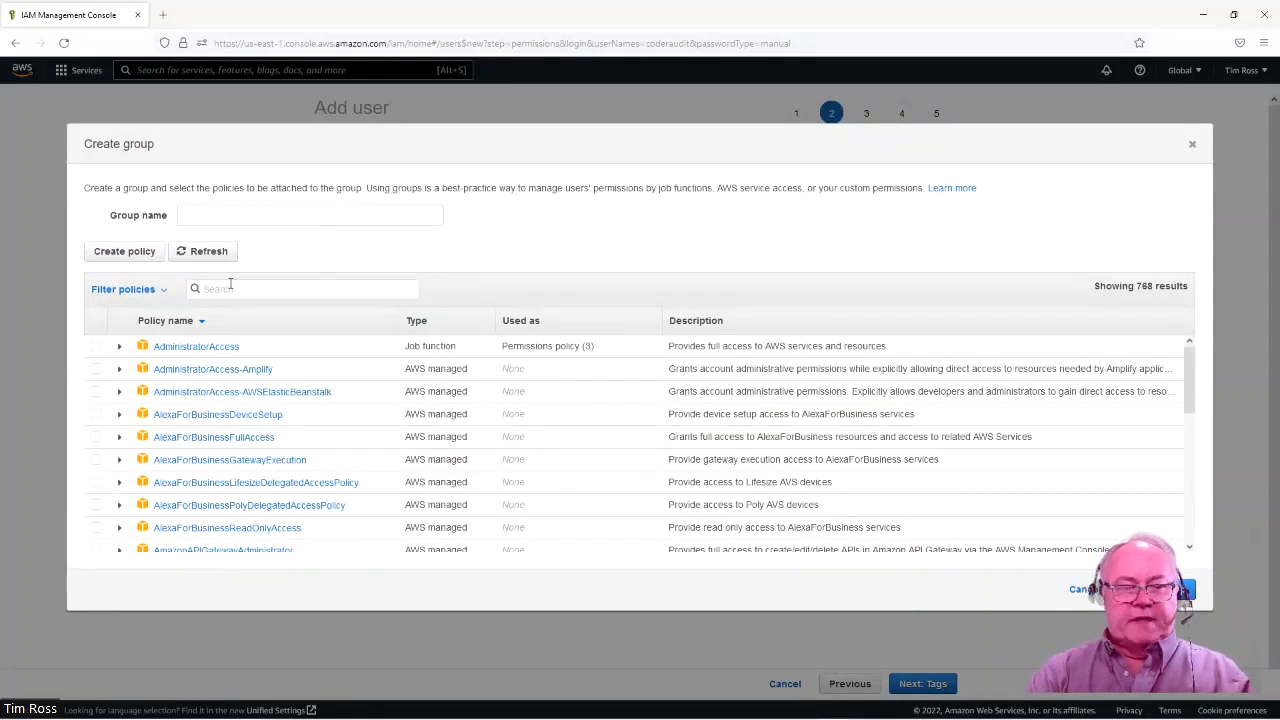
type("s")
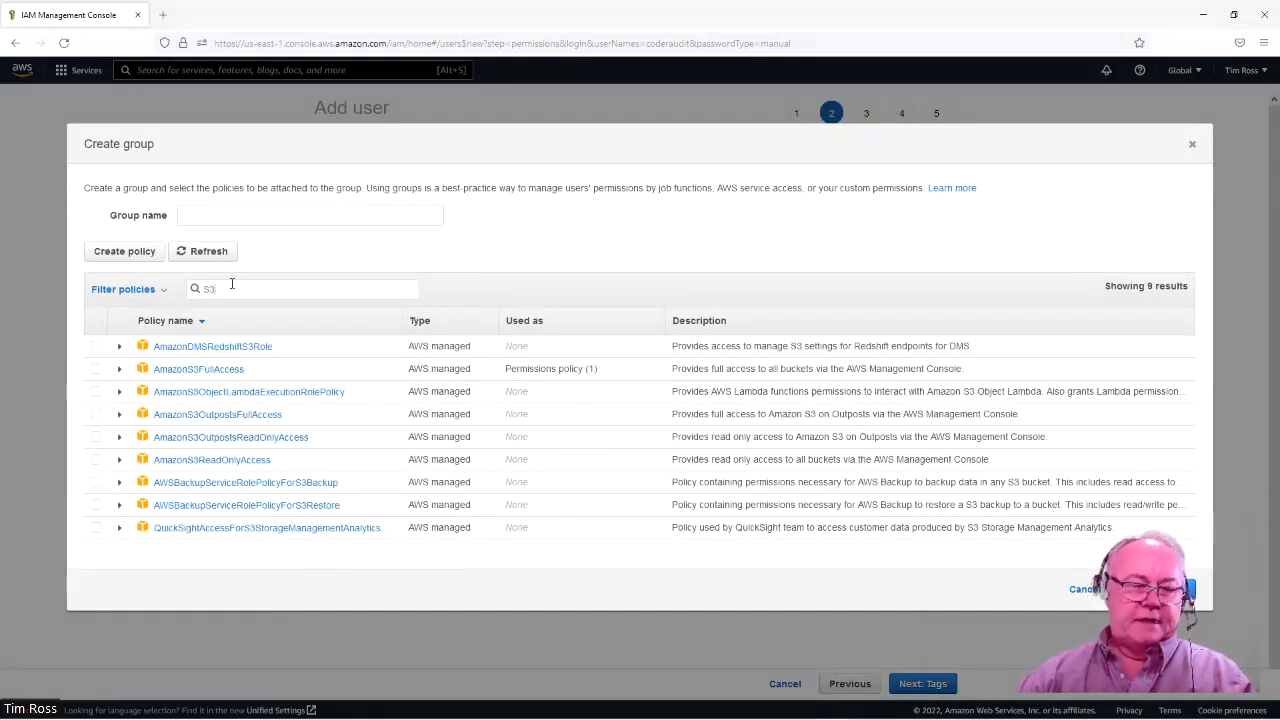
left_click(94, 460)
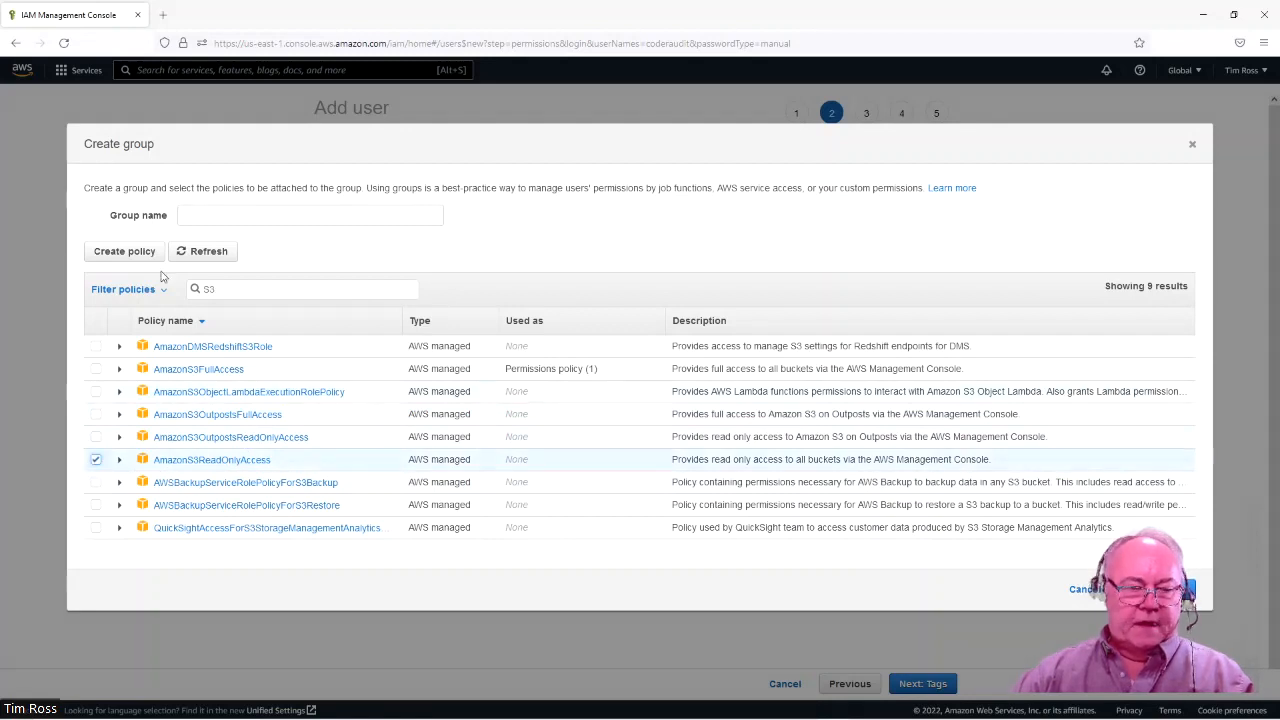
Name the new group S3ReadOnly and create it.
left_click(200, 216)
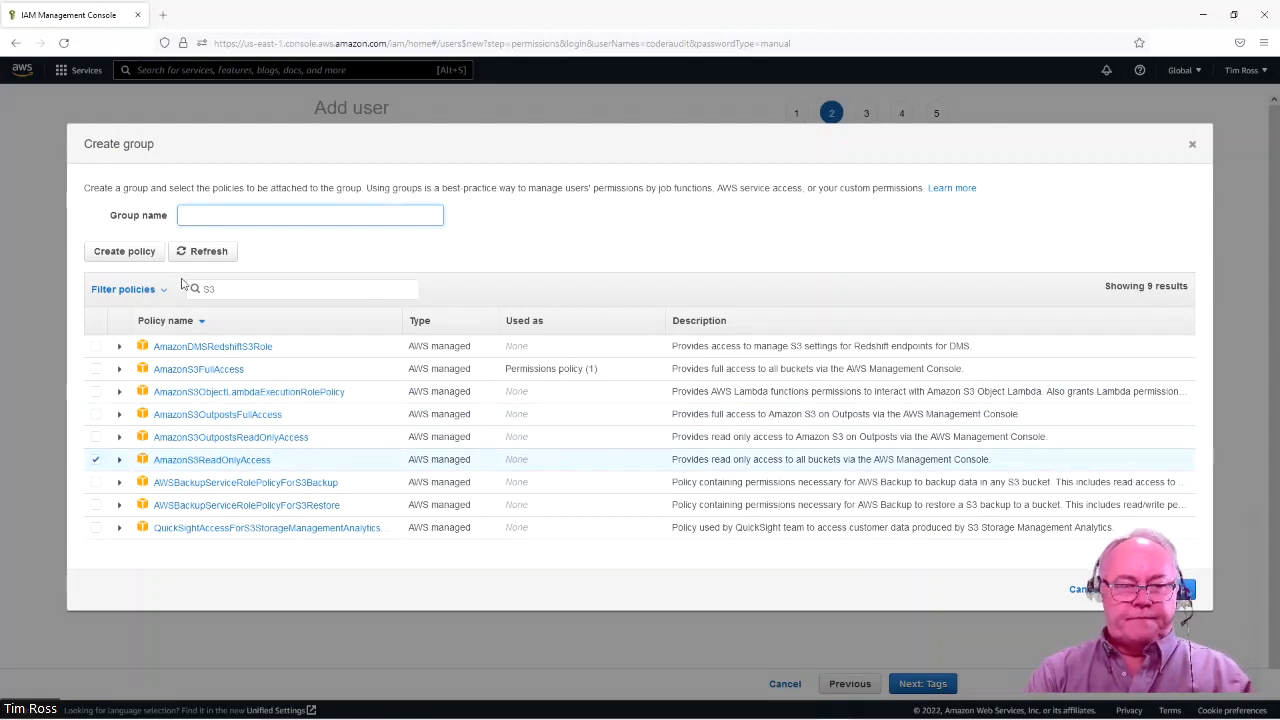
type("S3")
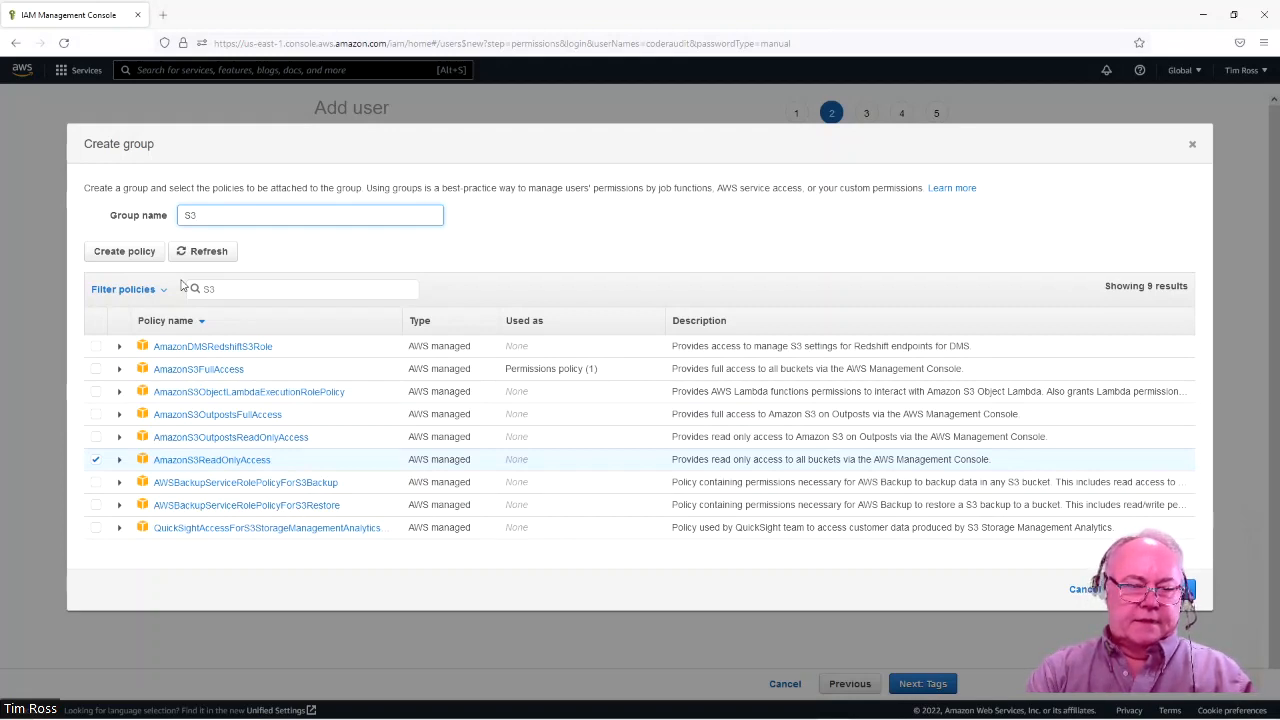
type("ReadOnly")
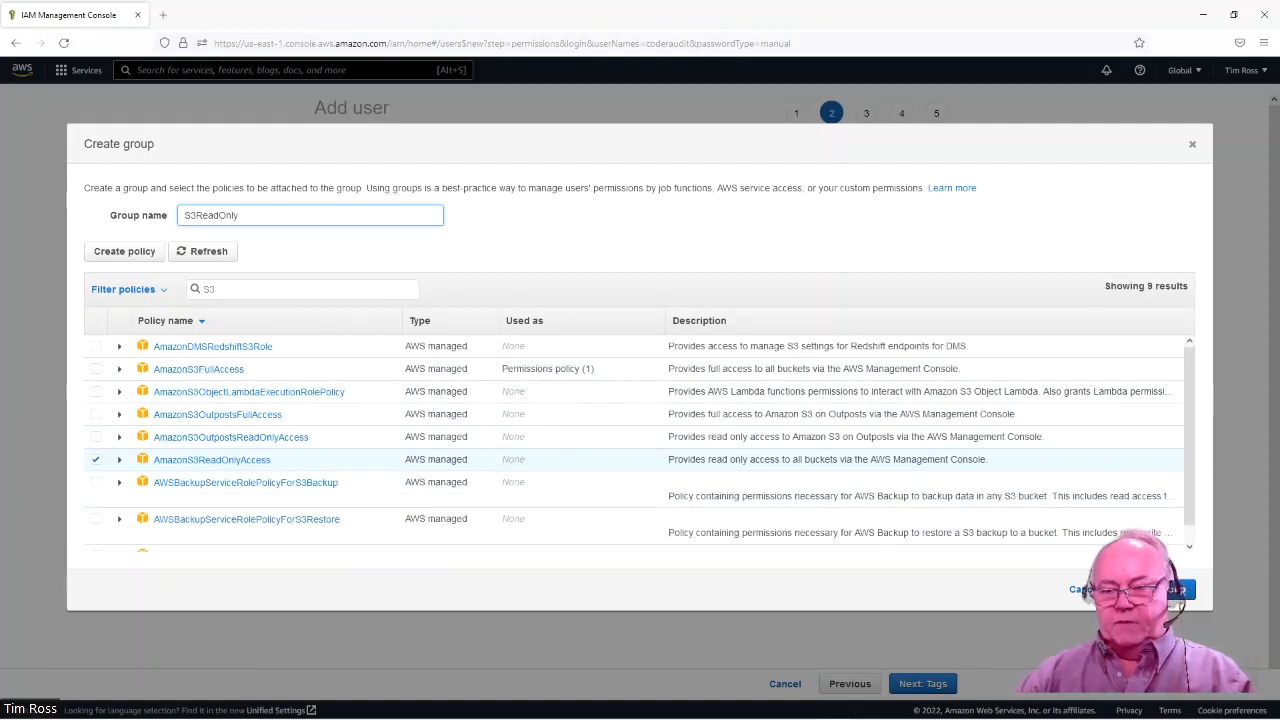
left_click(1186, 591)
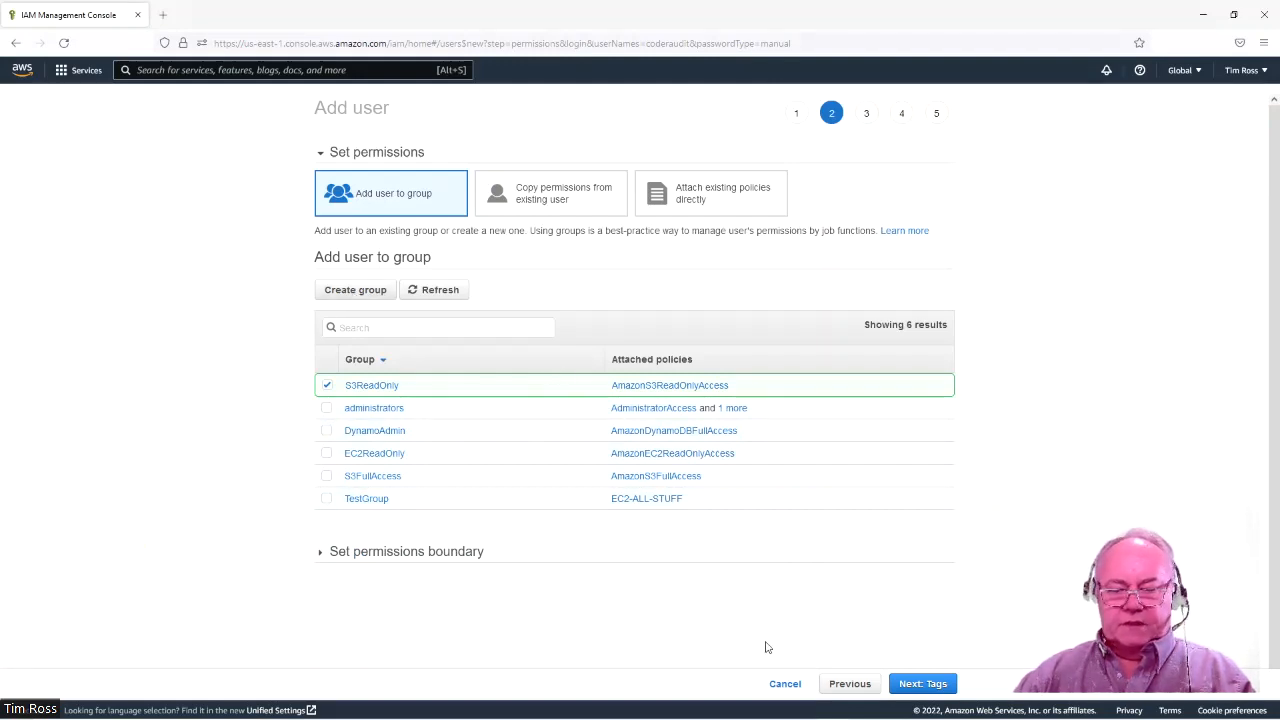
Add the tag Name = S3ReadOnly to coderaudit, then review and create the user.
left_click(900, 683)
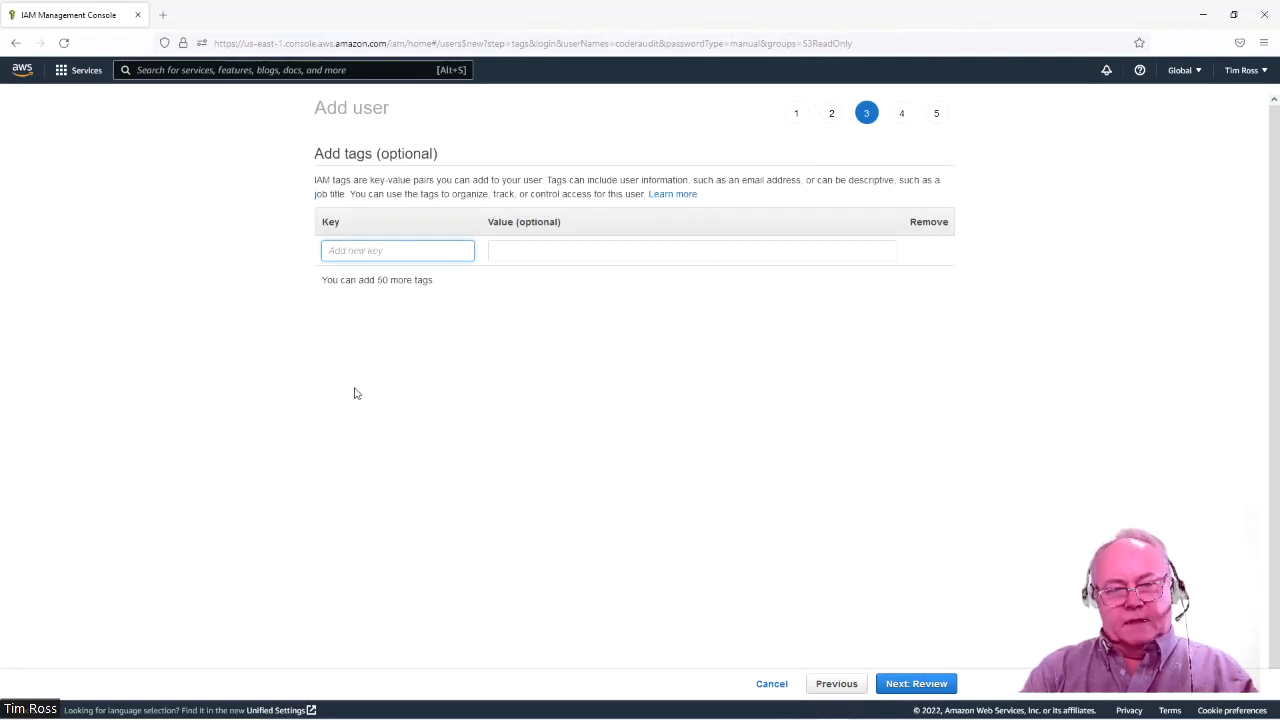
type("name")
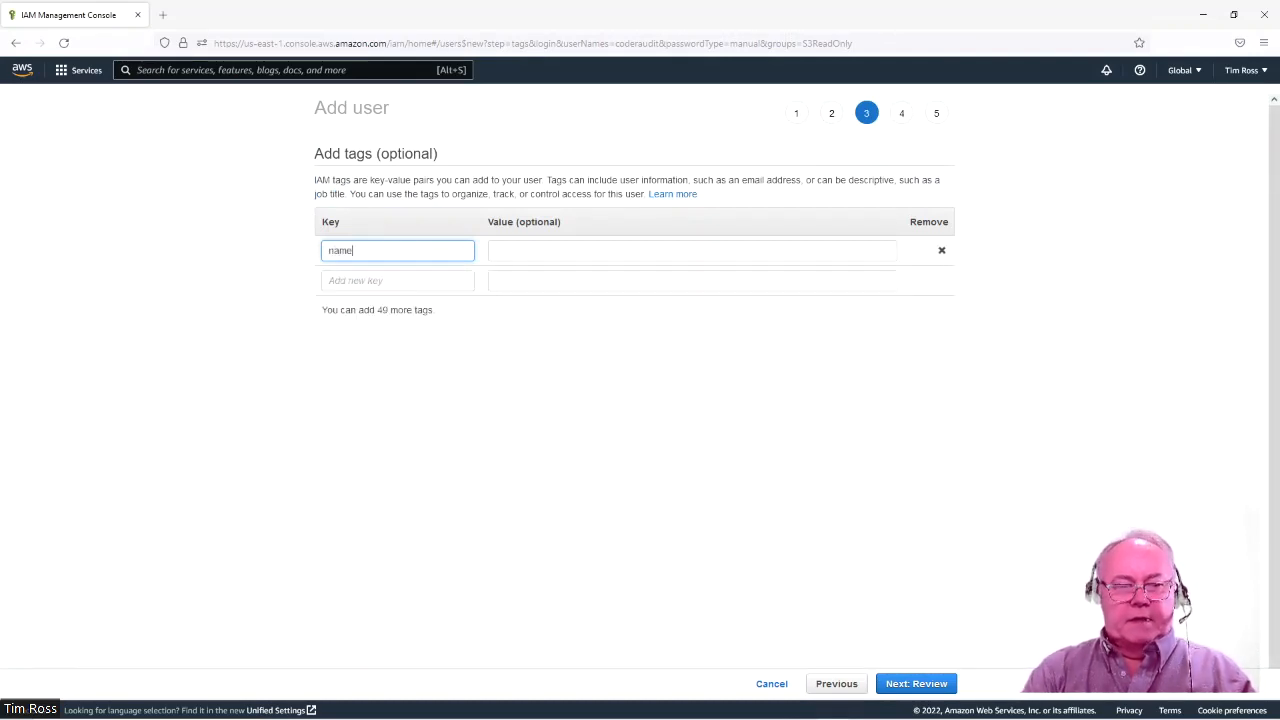
key("BackSpace")
type("Name")
key("Tab")
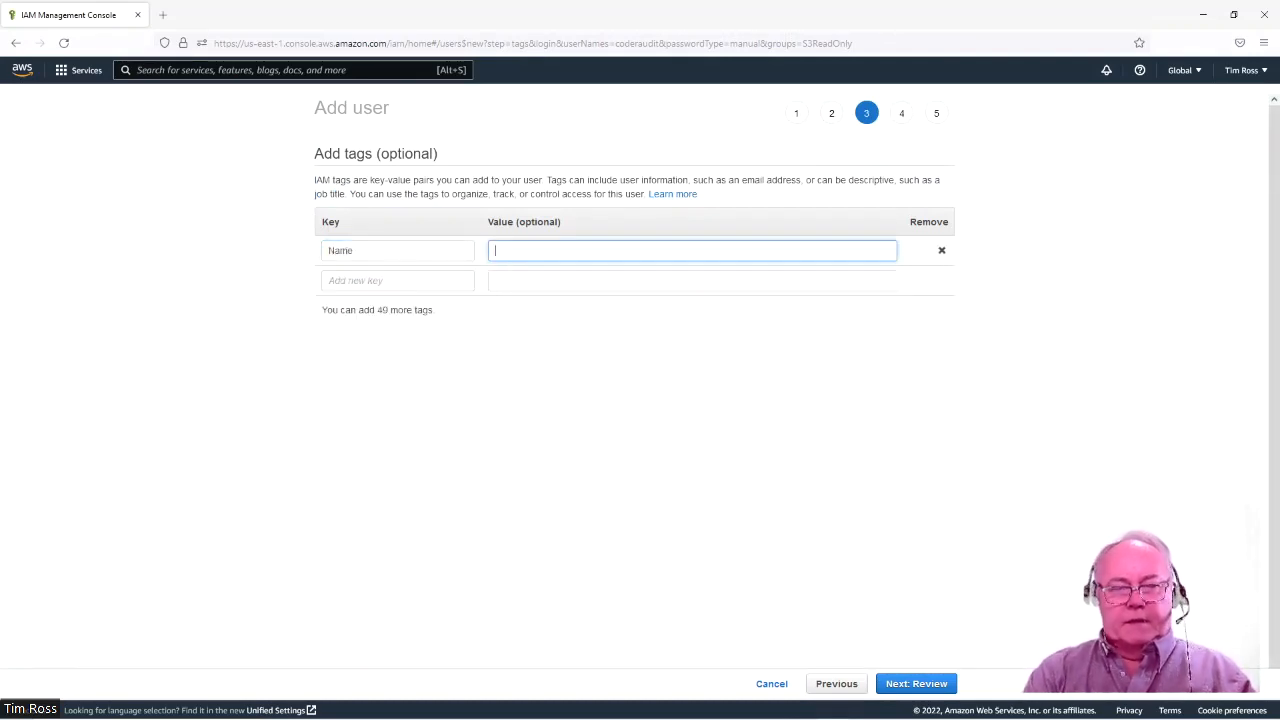
type("S3")
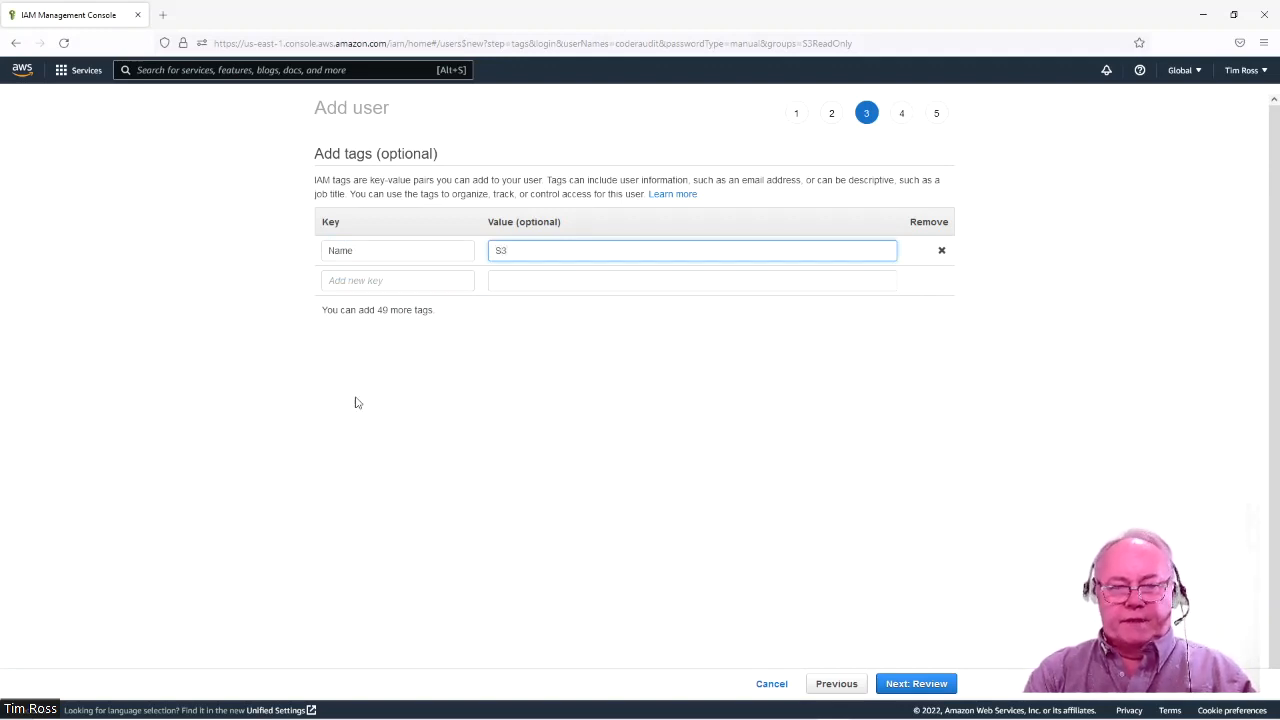
type("Rea")
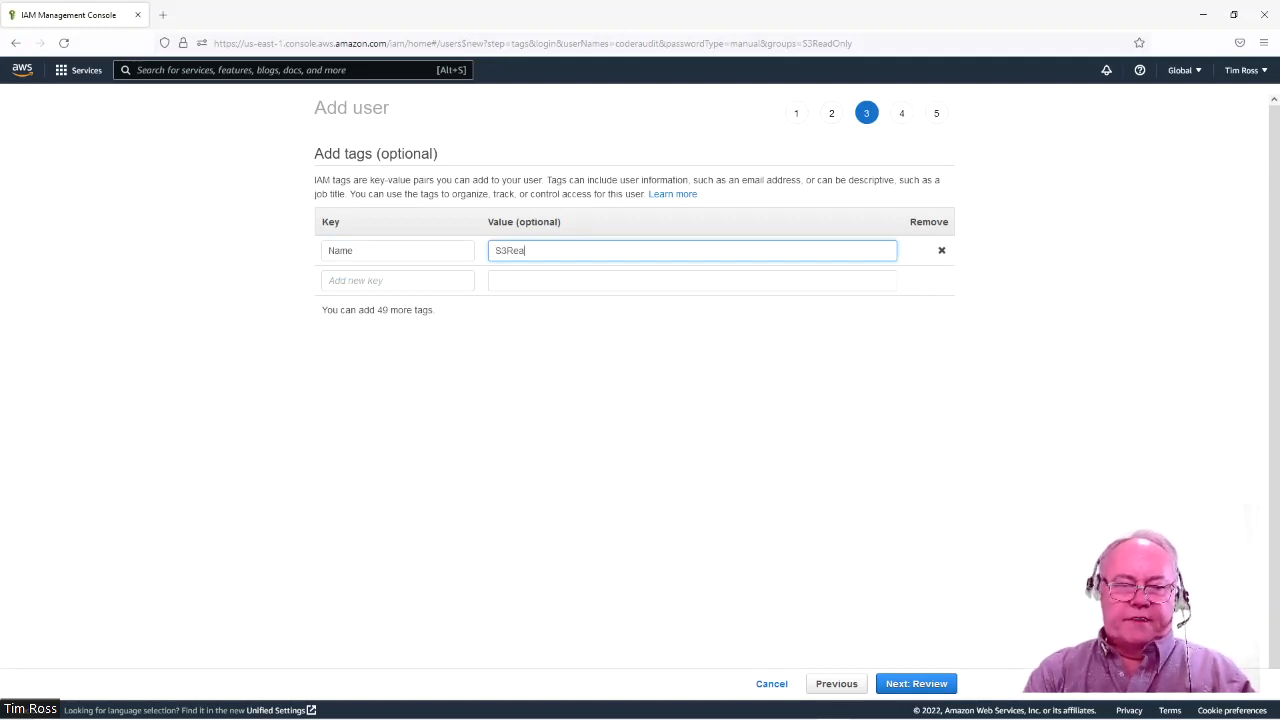
type("dOnly")
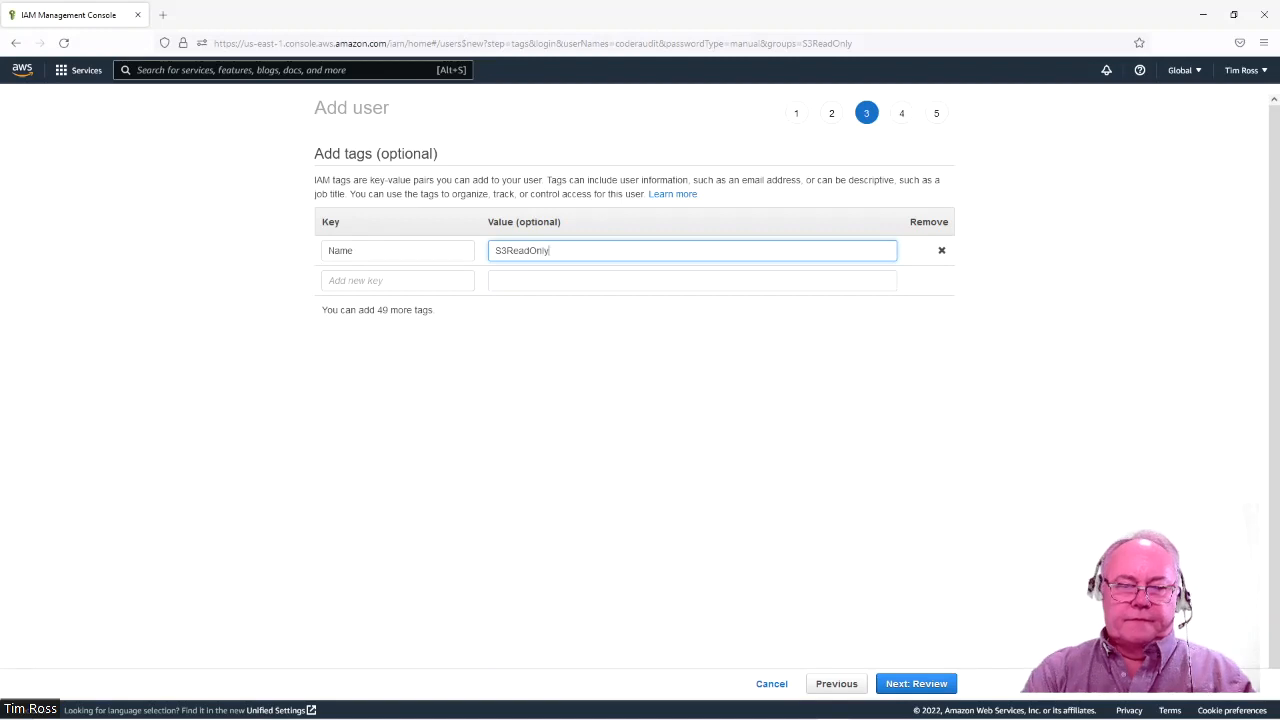
left_click(918, 684)
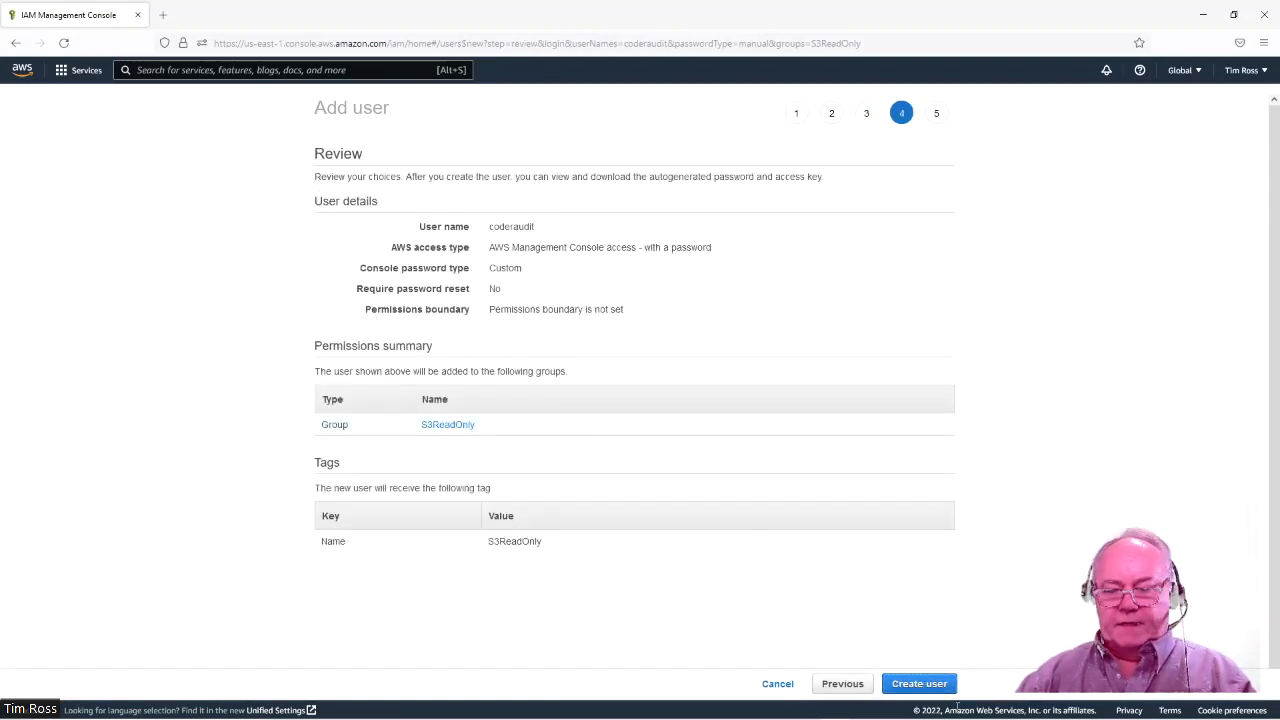
left_click(930, 687)
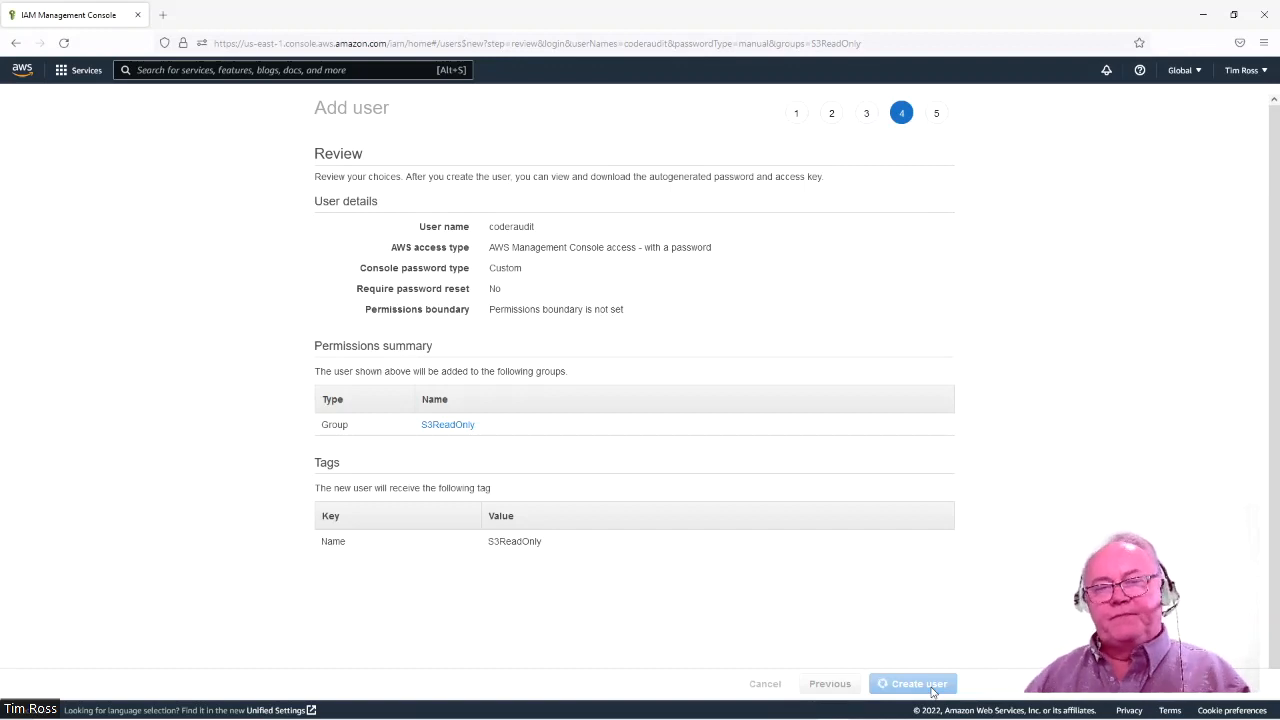